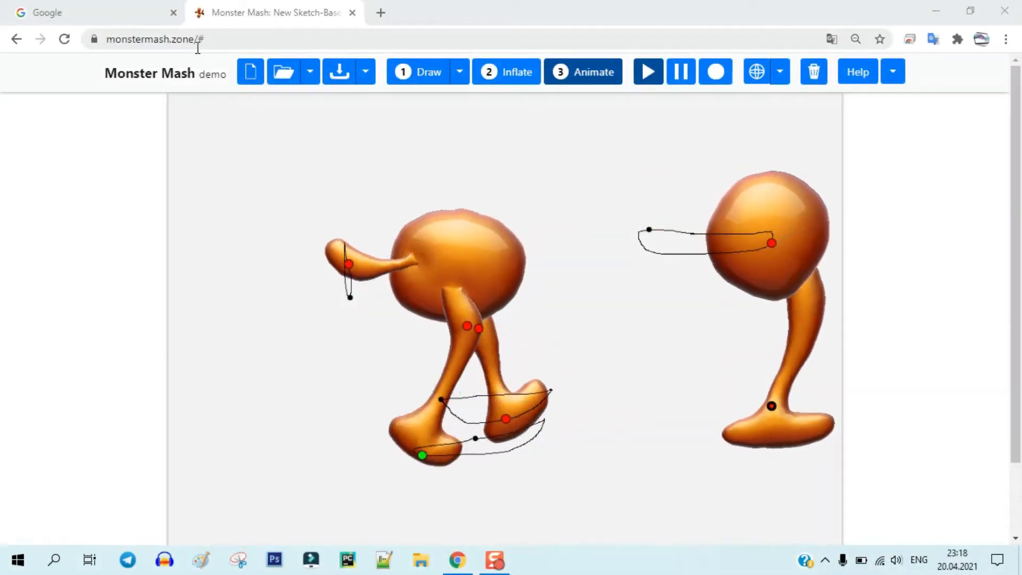
Step: Start a new blank project and draw a large closed round body in the middle of the canvas
click(249, 74)
click(575, 131)
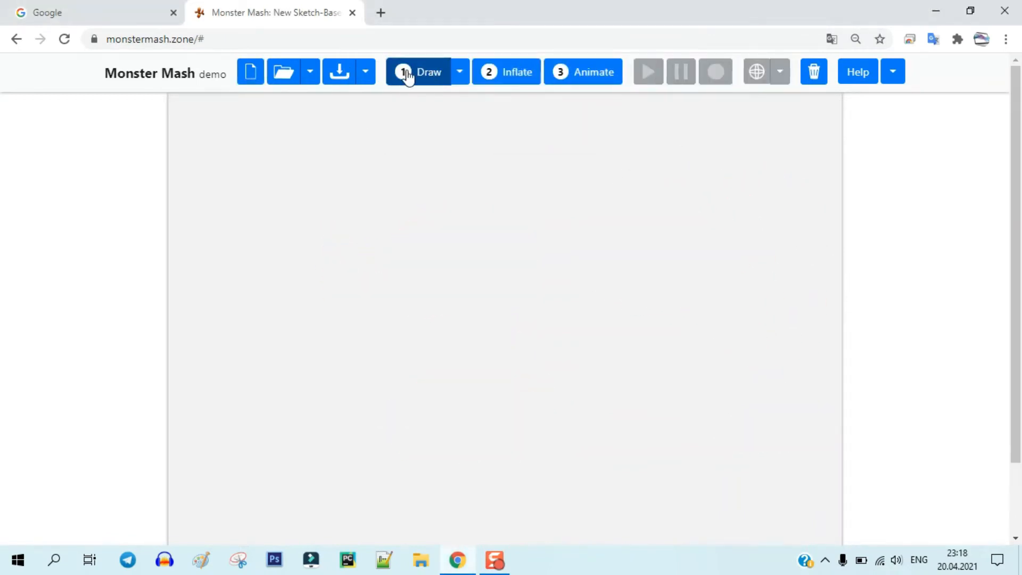
click(461, 74)
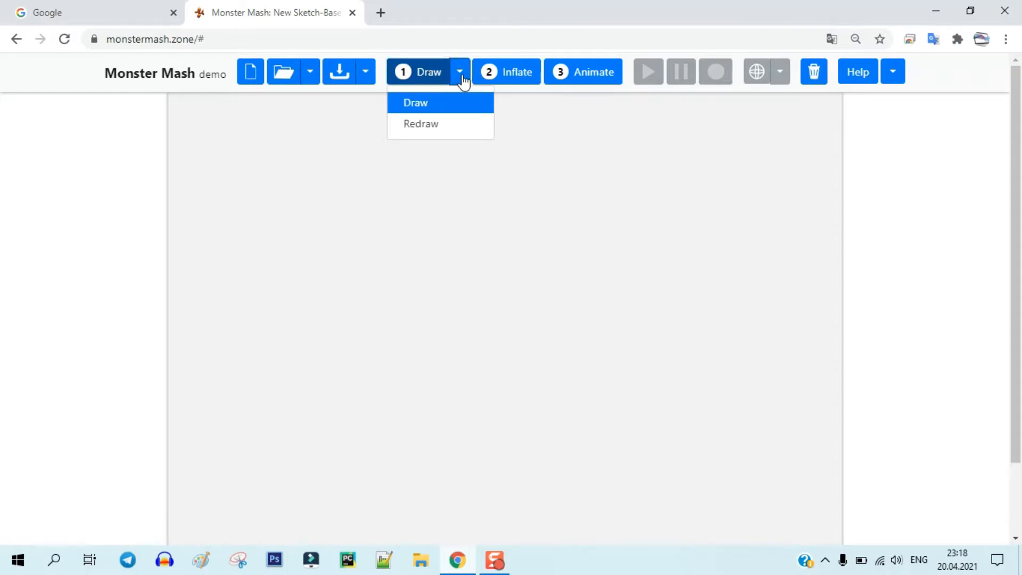
click(461, 76)
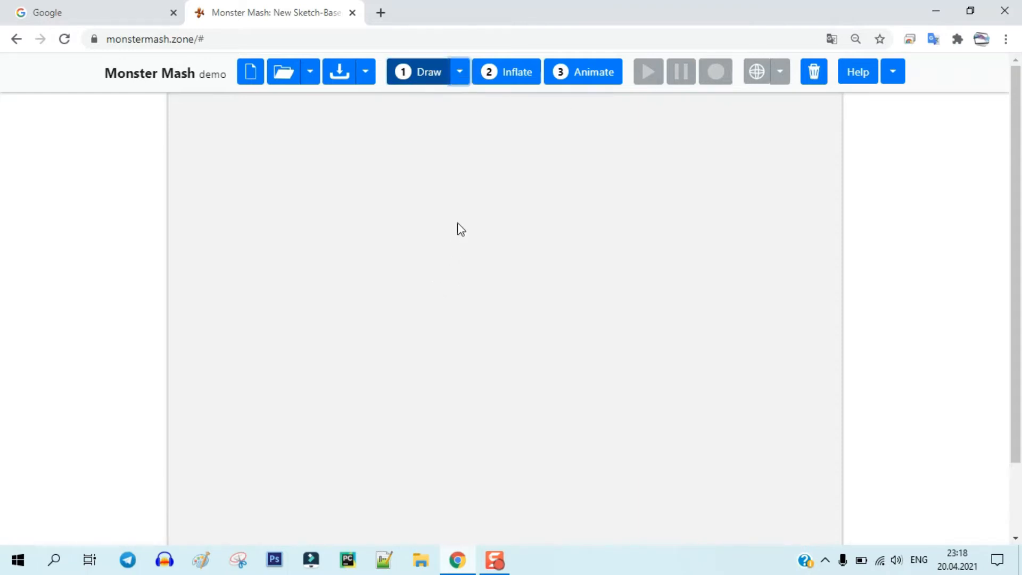
mouse_move(417, 328)
mouse_down()
mouse_move(516, 240)
mouse_move(454, 207)
mouse_up()
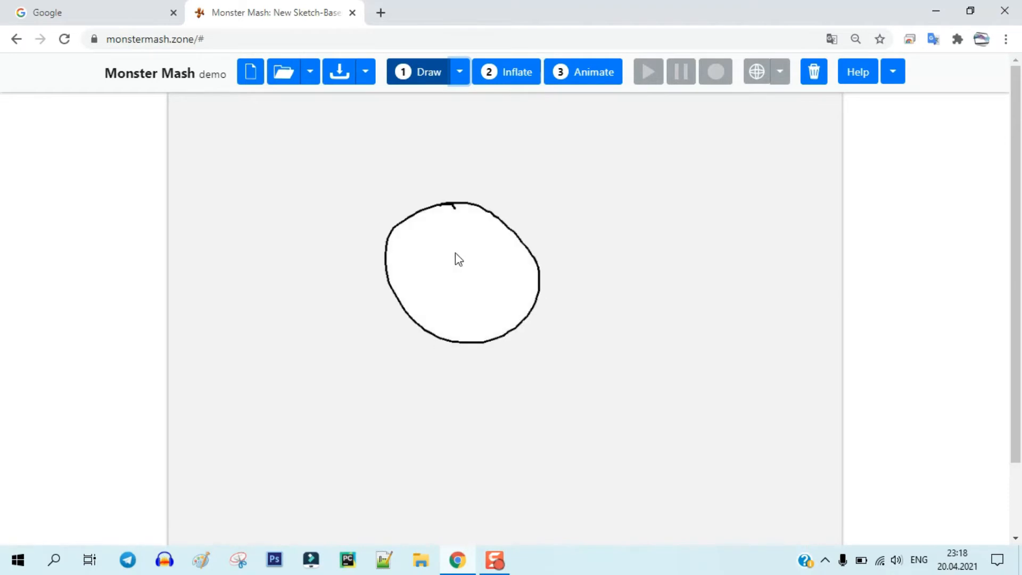
Step: Try a leg with a wide foot under the body, duplicate and inflate it, and delete that leg from the drawing
mouse_move(439, 310)
mouse_down()
mouse_move(384, 436)
mouse_move(463, 426)
mouse_move(463, 309)
mouse_up()
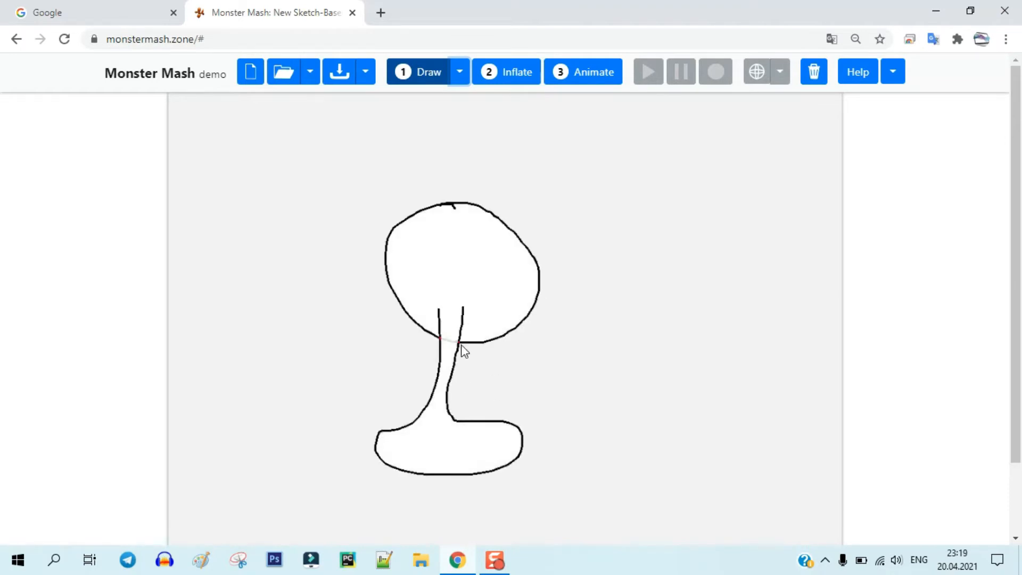
click(448, 439)
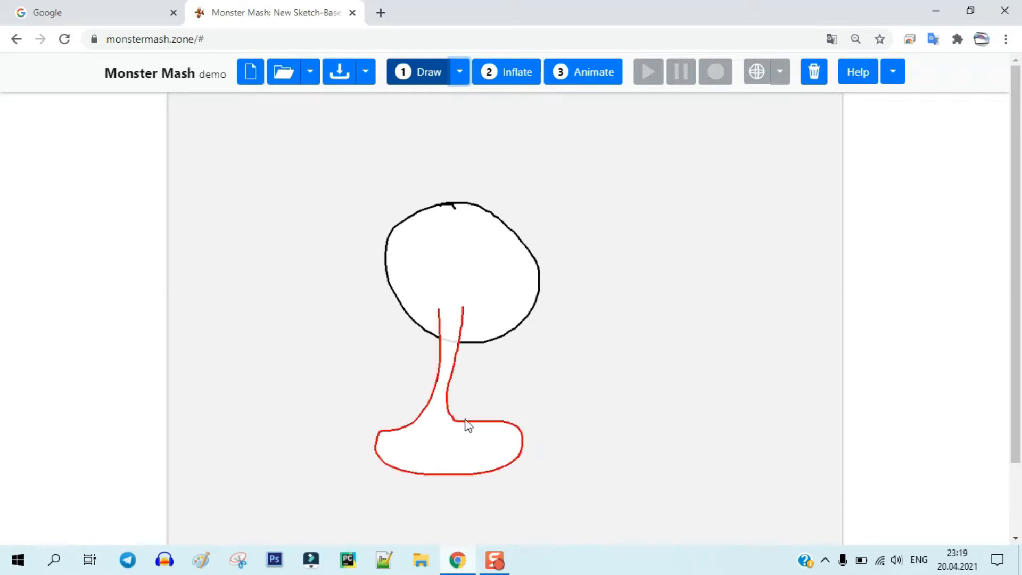
click(434, 441)
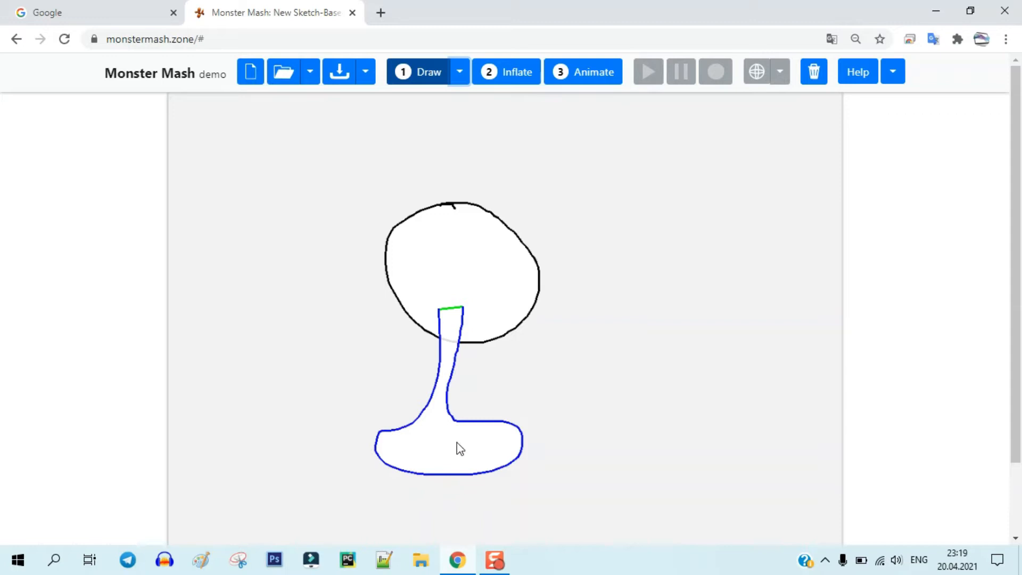
click(527, 85)
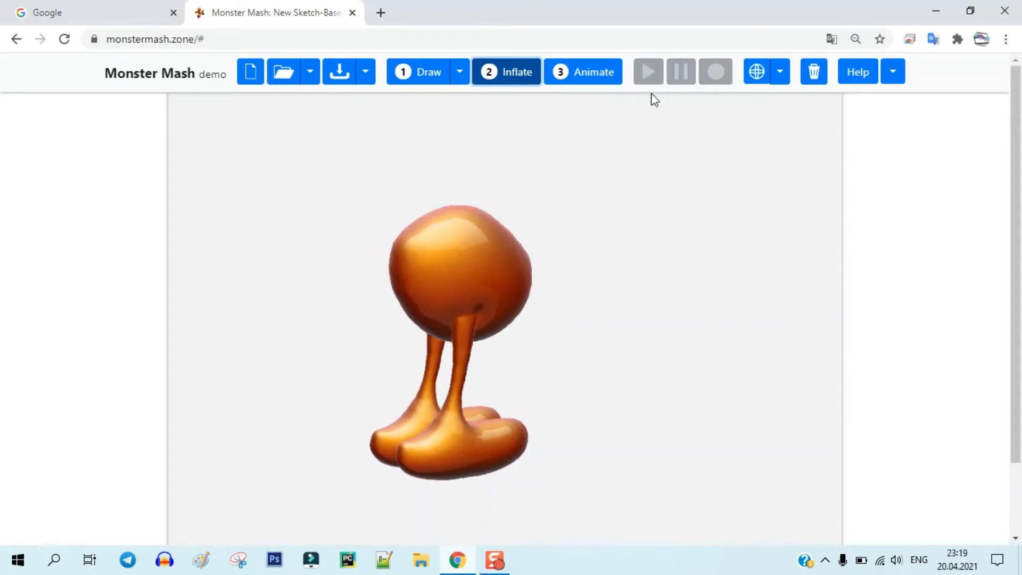
click(424, 72)
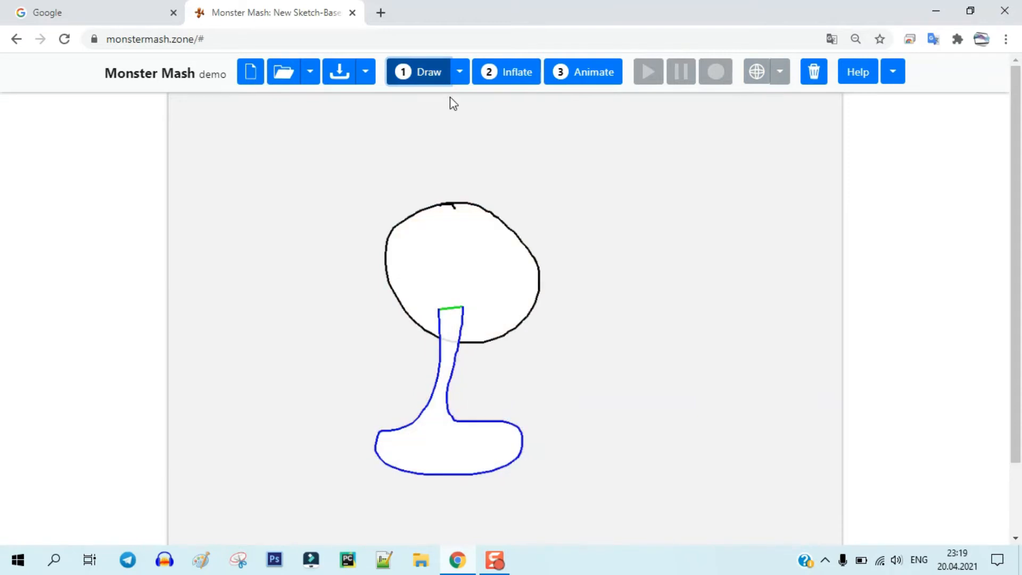
click(817, 80)
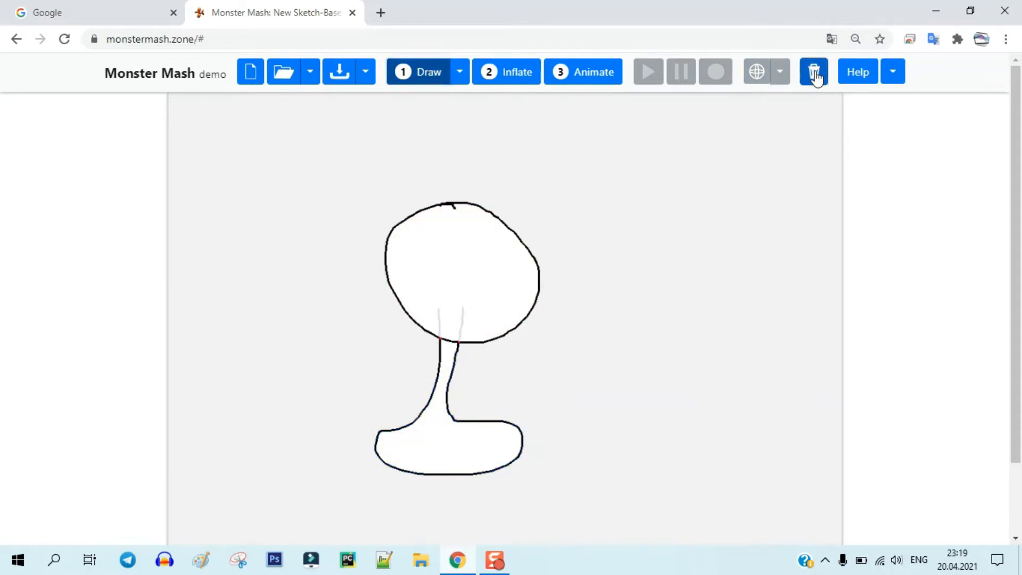
mouse_move(435, 400)
mouse_down()
mouse_move(452, 474)
mouse_move(443, 414)
mouse_up()
Step: Draw a curved leg with a pointed foot under the body, duplicate it for the other side and inflate the figure
drag(468, 308, 467, 305)
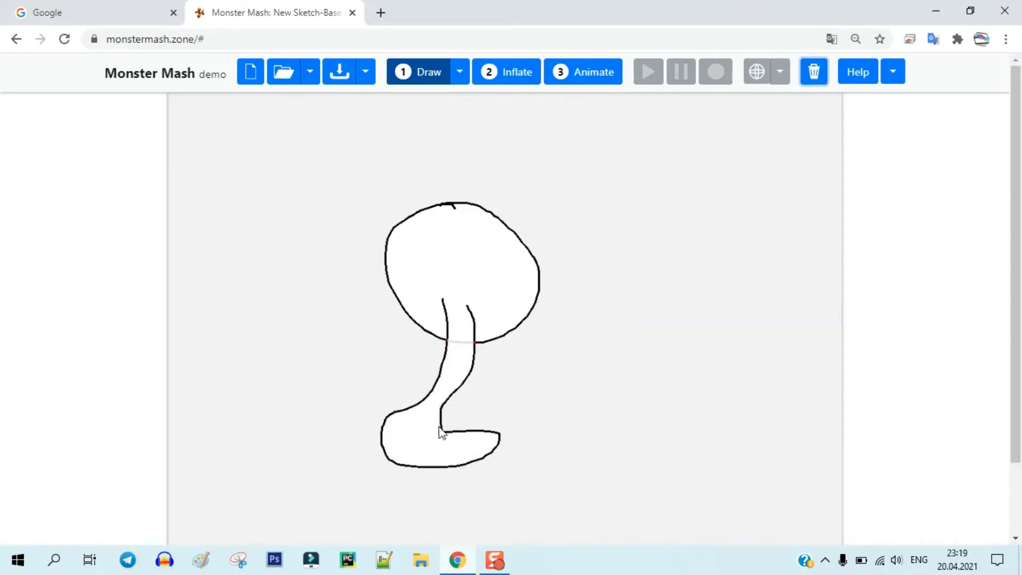
click(469, 397)
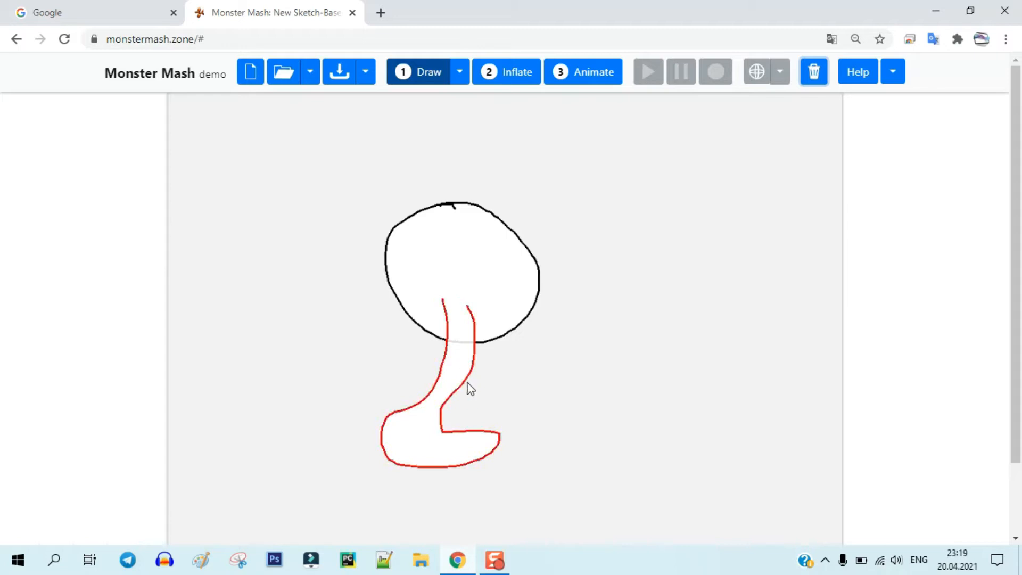
click(519, 80)
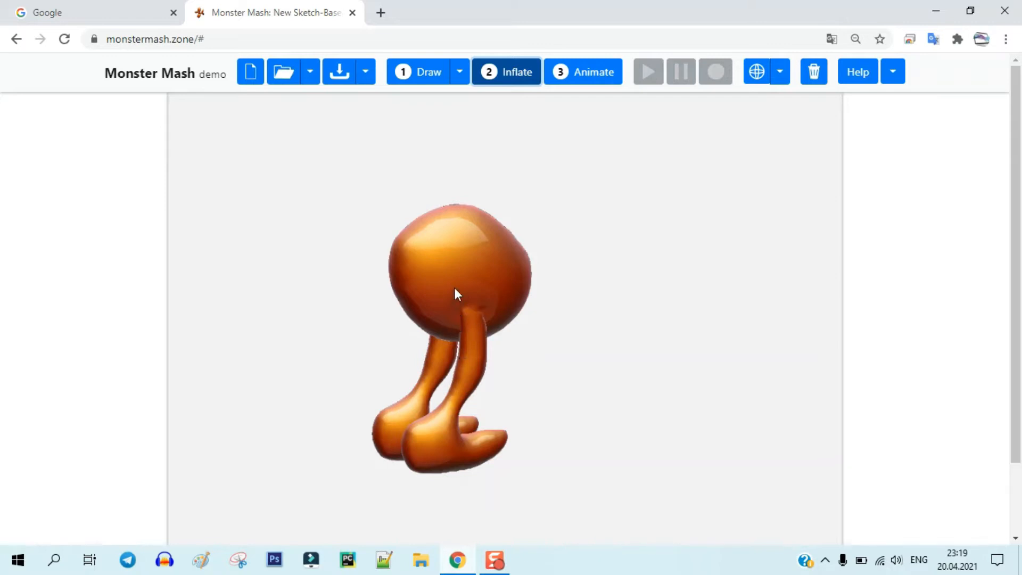
Step: Turn the inflated figure to a straight side view and shift its body slightly backward
click(756, 80)
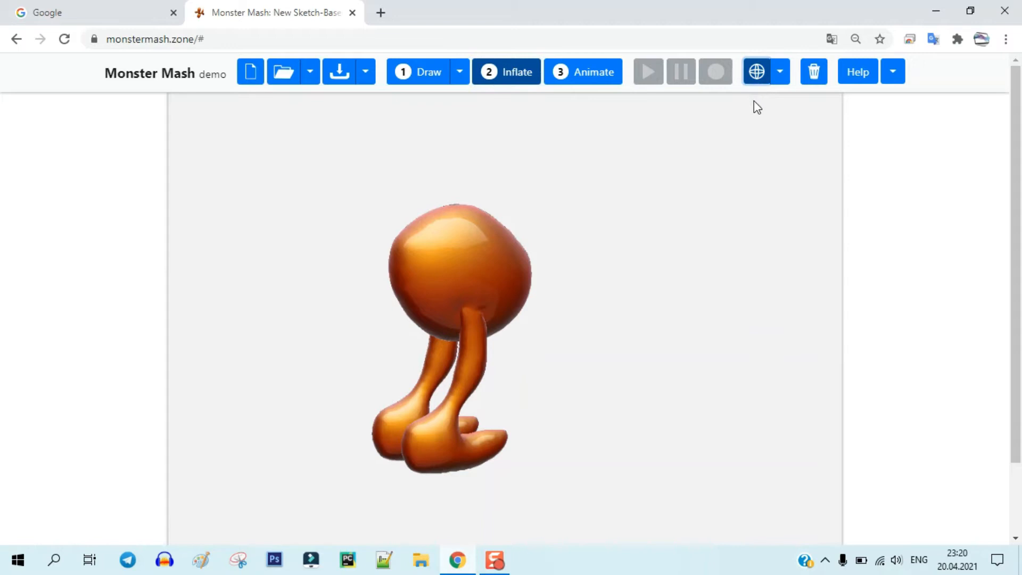
mouse_move(485, 367)
mouse_down()
mouse_move(600, 333)
mouse_move(456, 377)
mouse_move(350, 340)
mouse_move(417, 307)
mouse_move(435, 357)
mouse_move(388, 360)
mouse_move(386, 345)
mouse_up()
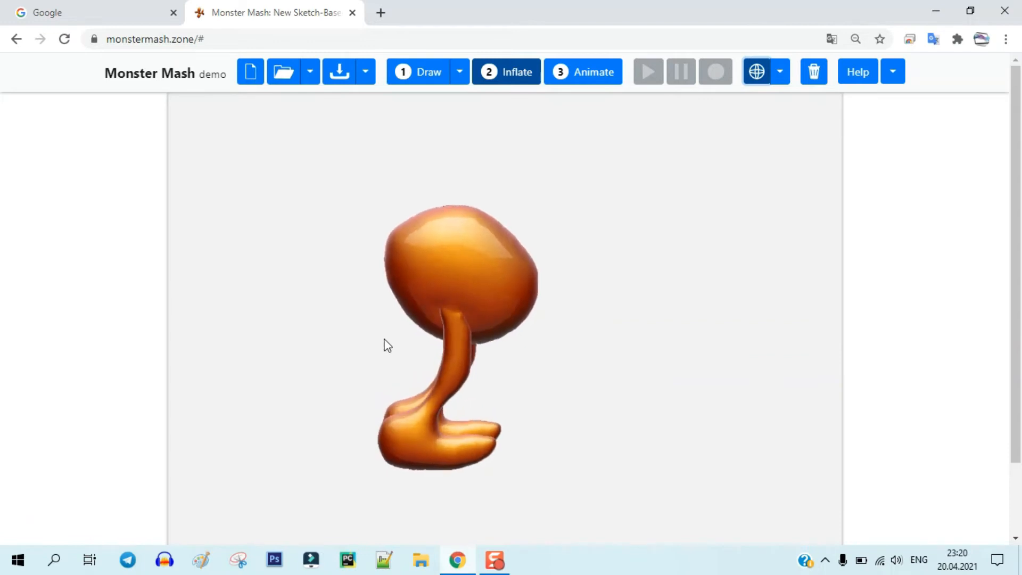
click(757, 80)
drag(526, 288, 460, 290)
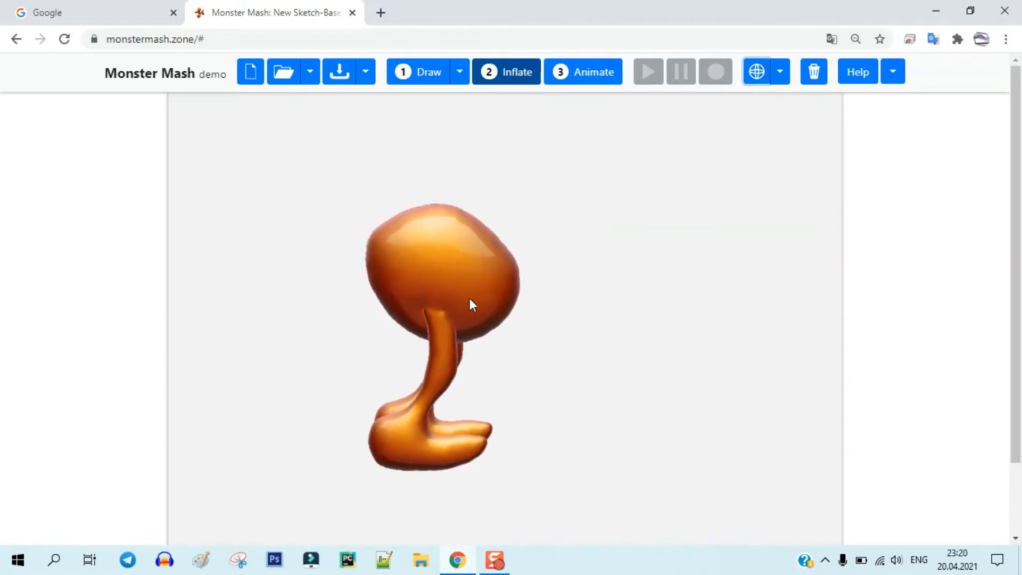
Step: Switch to animation mode and place control pins on the top, knee and foot of the near leg
click(593, 79)
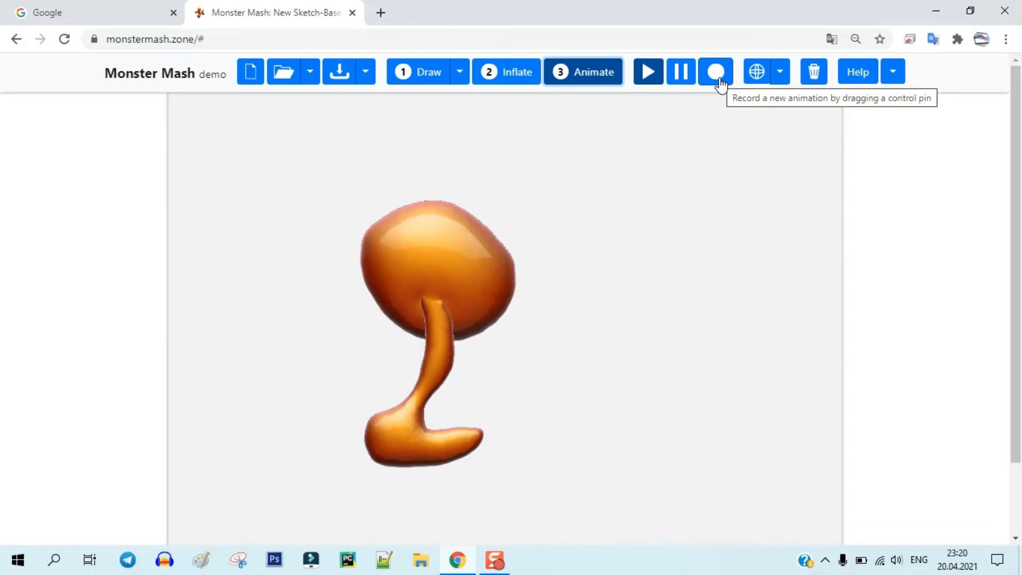
click(435, 303)
click(433, 355)
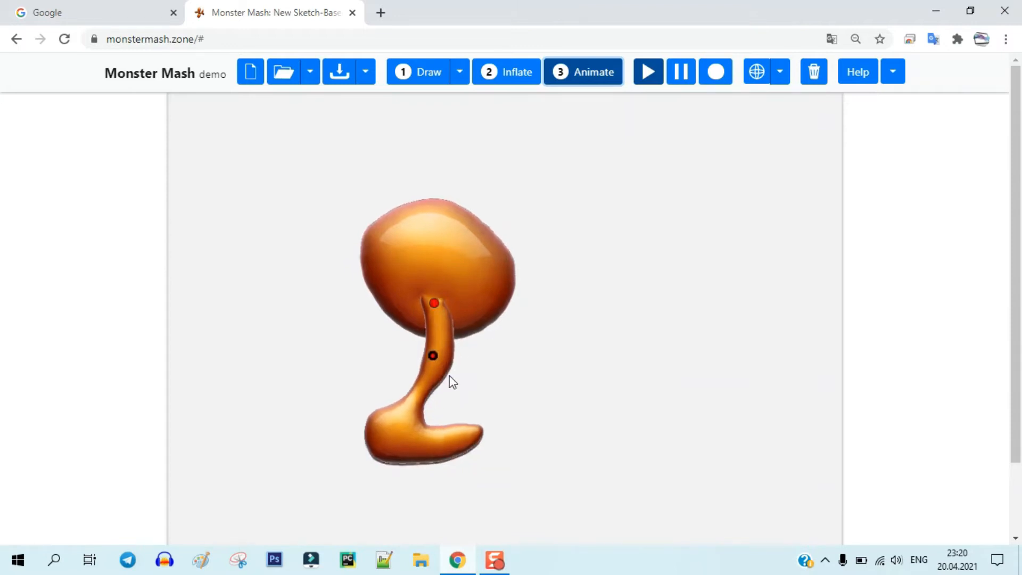
drag(443, 449, 419, 449)
Step: Swing the near leg back and forth with its middle pin to test the movement, and delete that pin
click(433, 356)
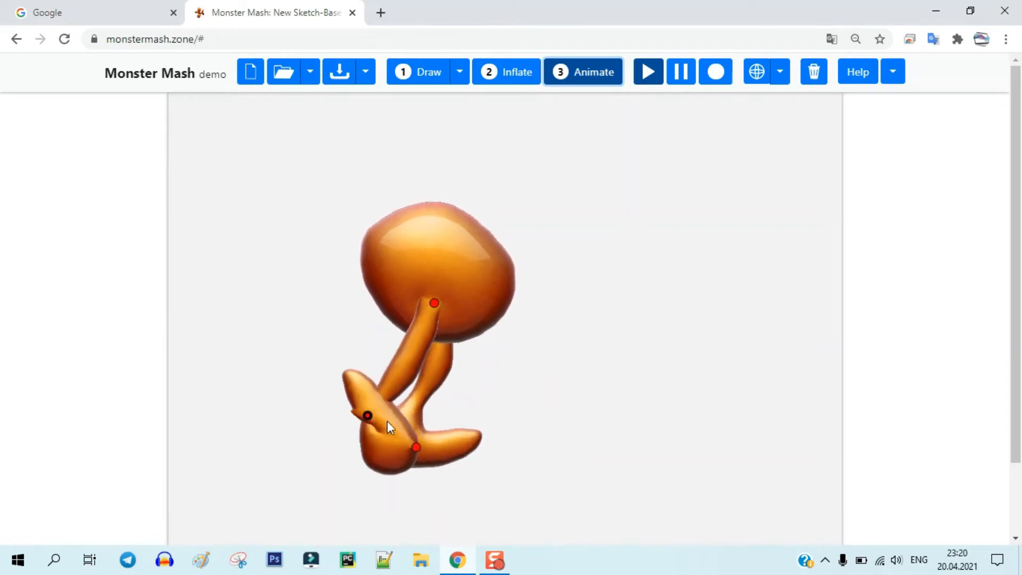
click(488, 439)
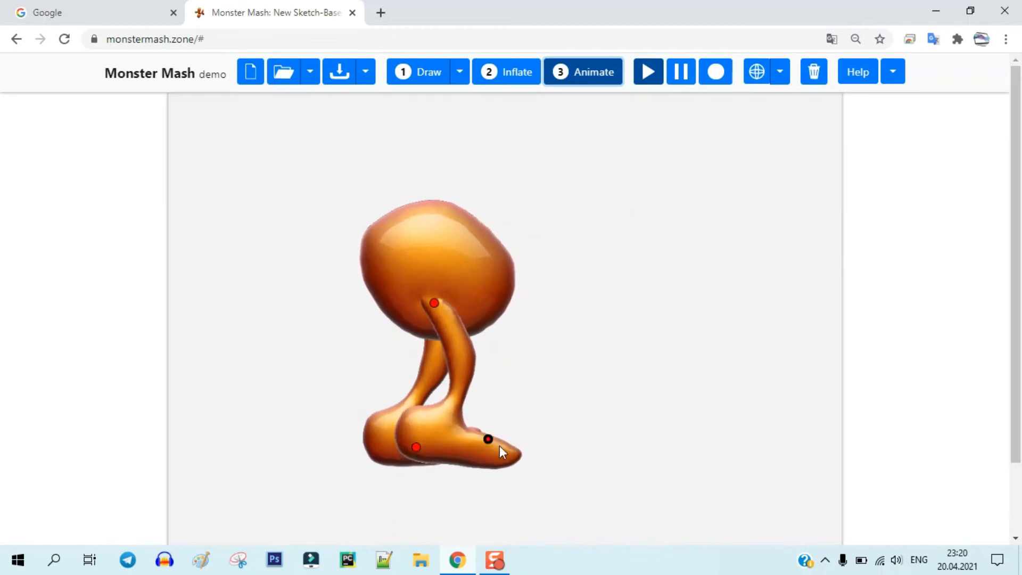
click(815, 79)
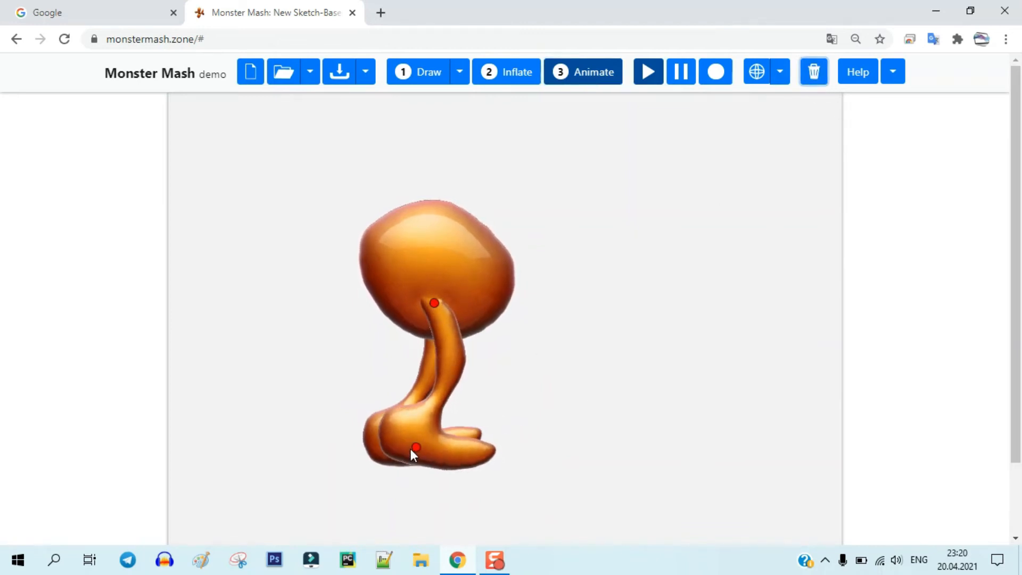
Step: Delete the pin at the top of the near leg, and try pins at its knee and toe to pull the foot forward
mouse_move(415, 449)
mouse_down()
mouse_move(321, 436)
mouse_move(380, 448)
mouse_move(497, 413)
mouse_move(411, 448)
mouse_move(336, 429)
mouse_move(527, 424)
mouse_move(354, 434)
mouse_move(434, 448)
mouse_move(413, 445)
mouse_up()
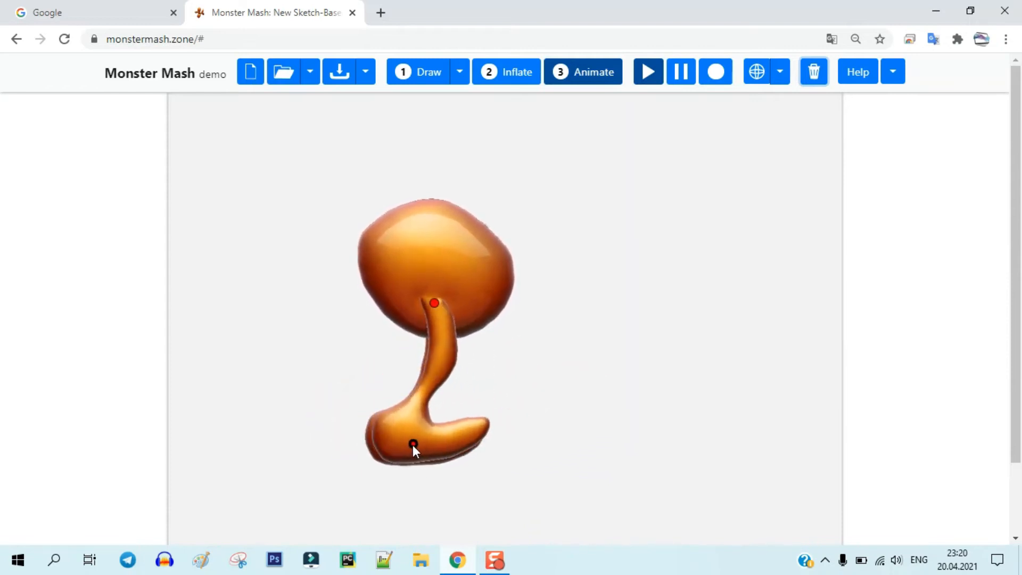
click(435, 303)
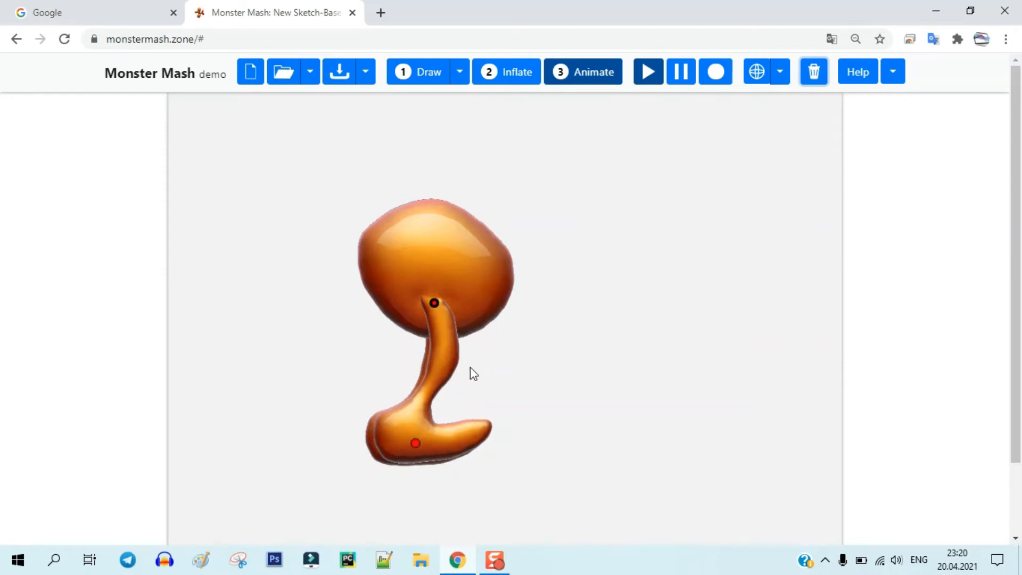
key(Delete)
click(443, 351)
drag(441, 445, 506, 424)
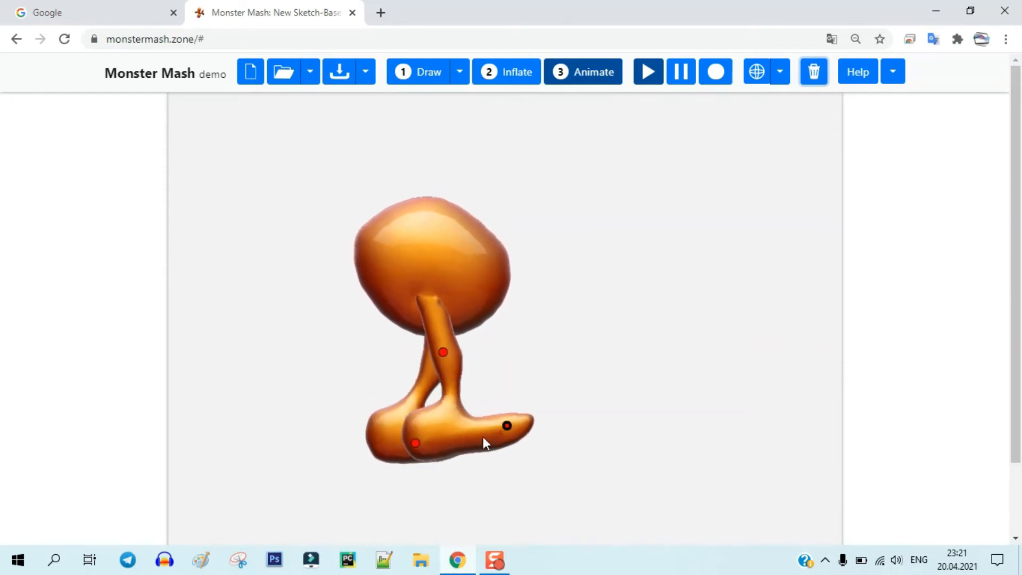
Step: Delete the remaining toe, foot and knee pins from the near leg
click(815, 74)
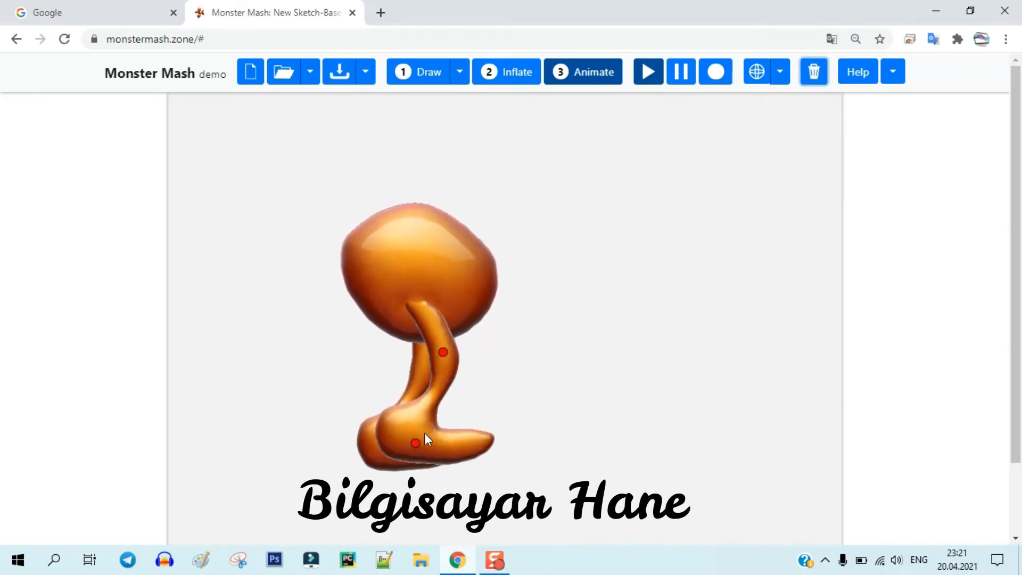
mouse_move(415, 443)
mouse_down()
mouse_move(353, 426)
mouse_move(505, 424)
mouse_move(480, 443)
mouse_move(337, 425)
mouse_move(501, 433)
mouse_move(433, 451)
mouse_move(380, 447)
mouse_move(402, 453)
mouse_up()
click(814, 74)
click(443, 352)
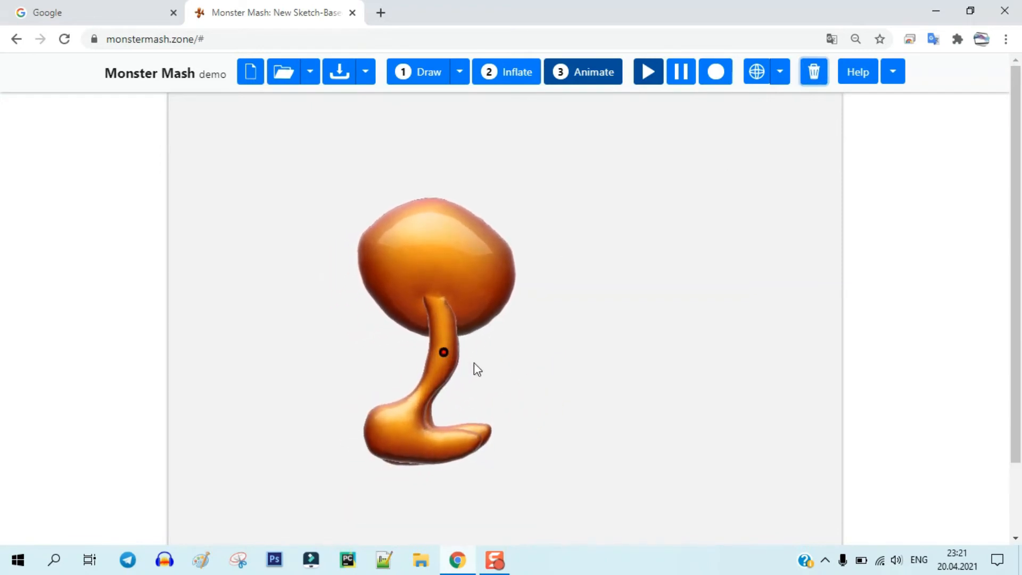
Step: Pin the near leg at its top and record a looping back-and-forth swing of its foot
click(438, 304)
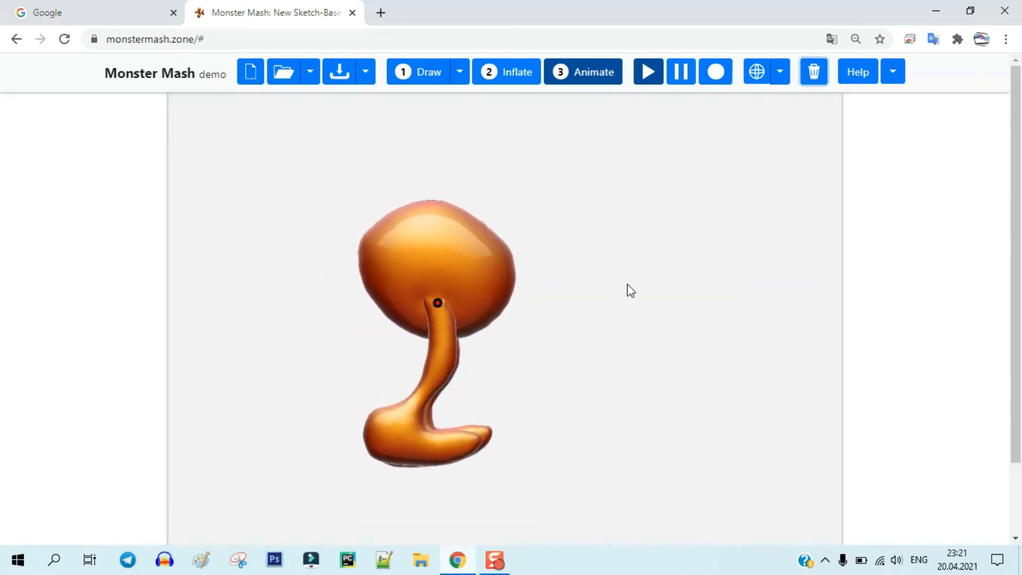
click(717, 74)
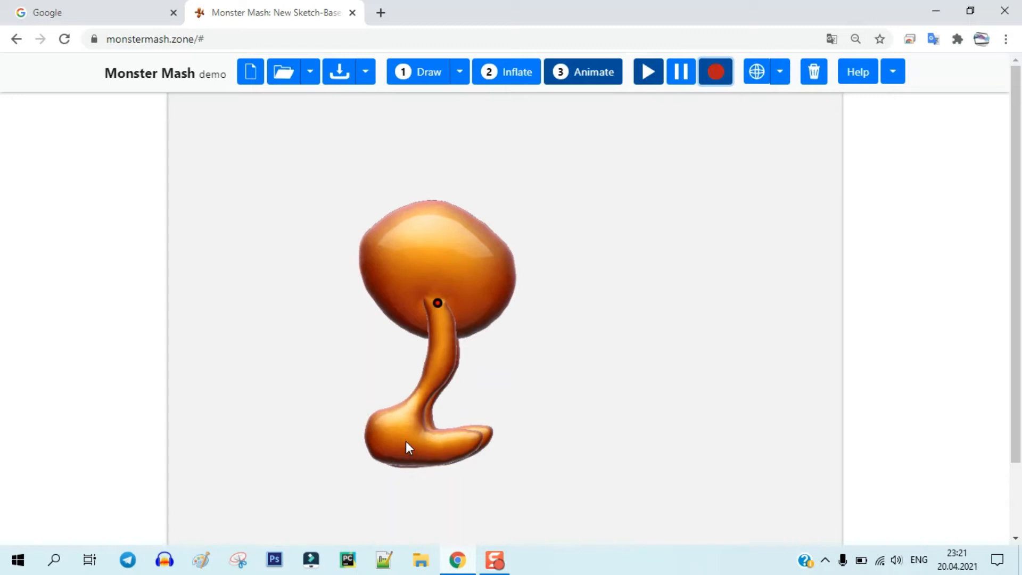
mouse_move(405, 441)
mouse_down()
mouse_move(524, 442)
mouse_move(361, 435)
mouse_move(441, 437)
mouse_up()
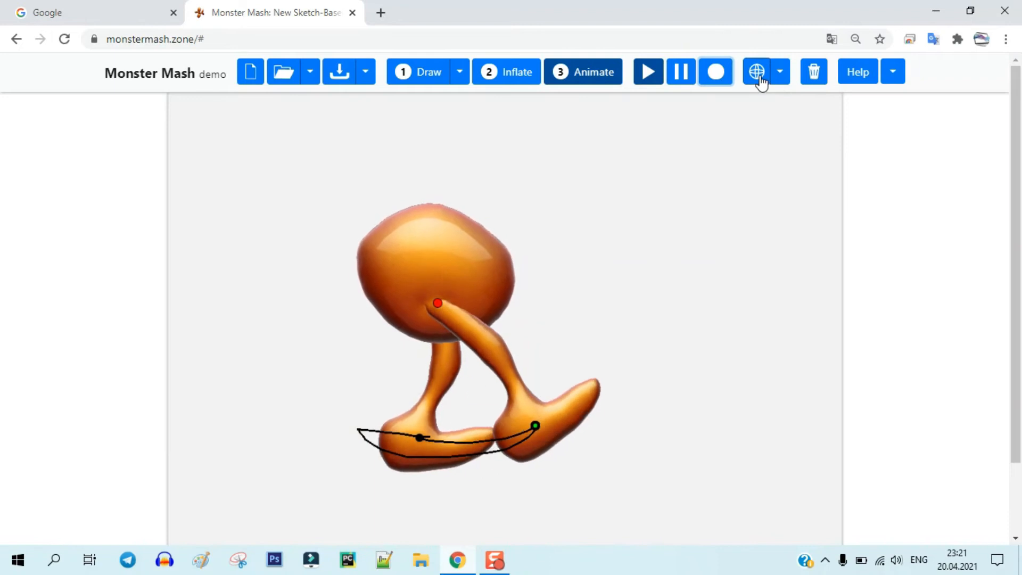
Step: With the animation paused and the figure turned around, pin the other leg near its top and record a looping back-and-forth swing of its foot
click(682, 77)
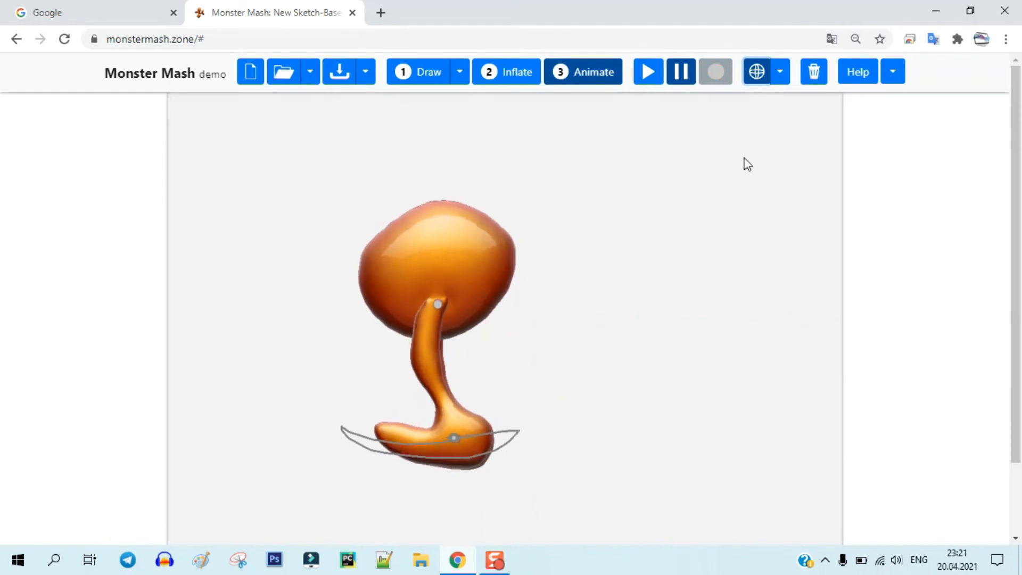
click(762, 77)
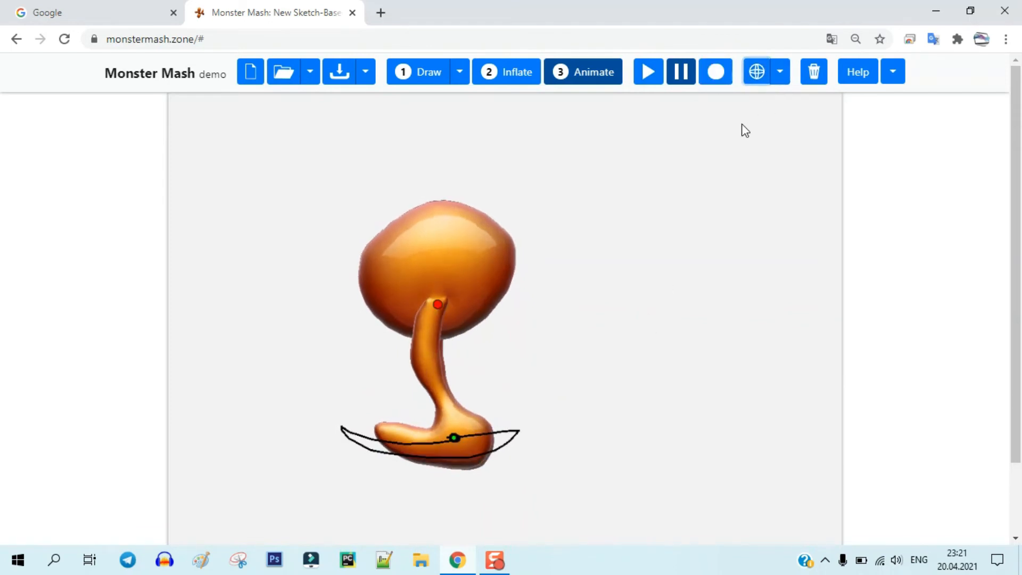
click(717, 75)
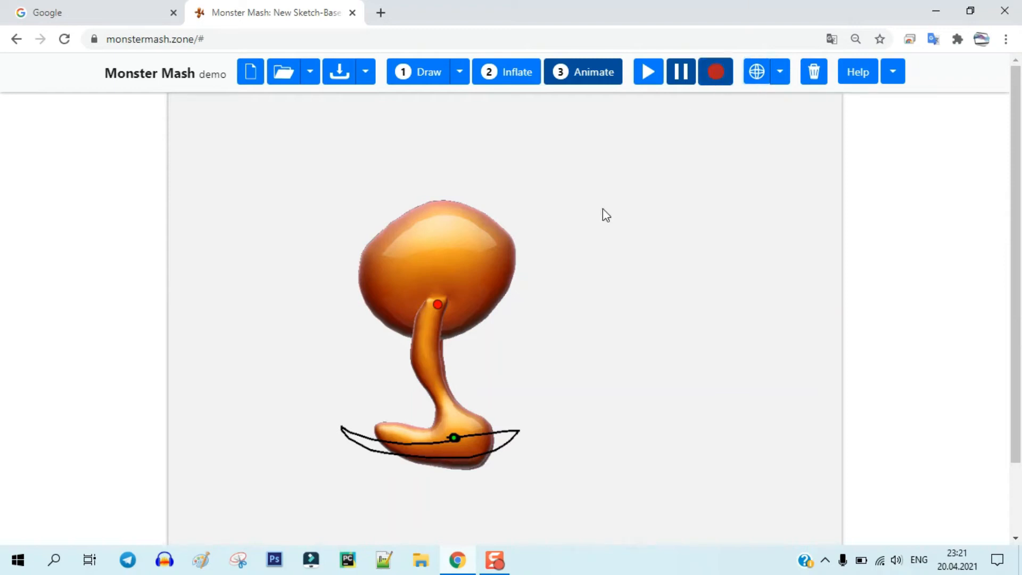
click(435, 307)
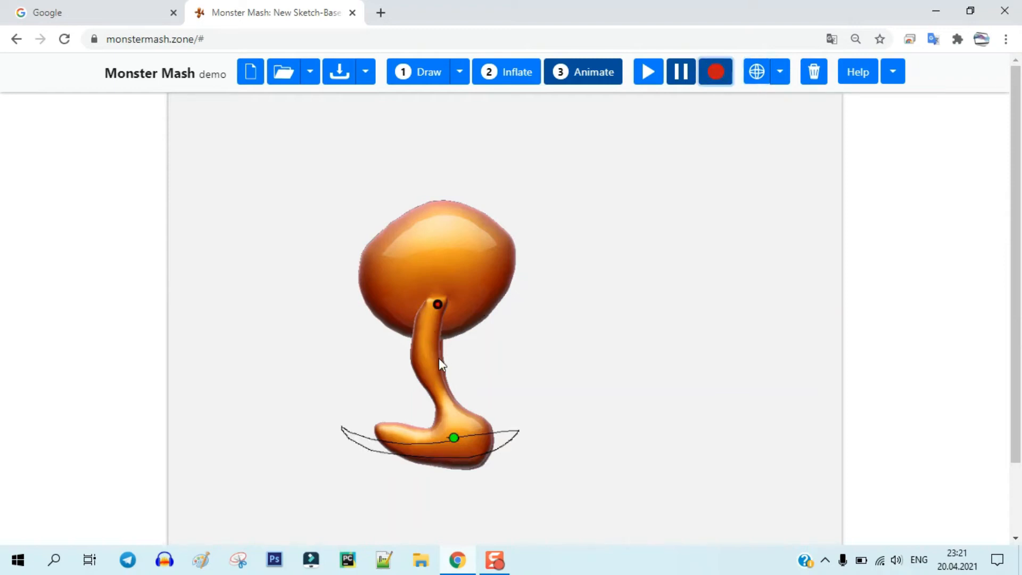
click(429, 320)
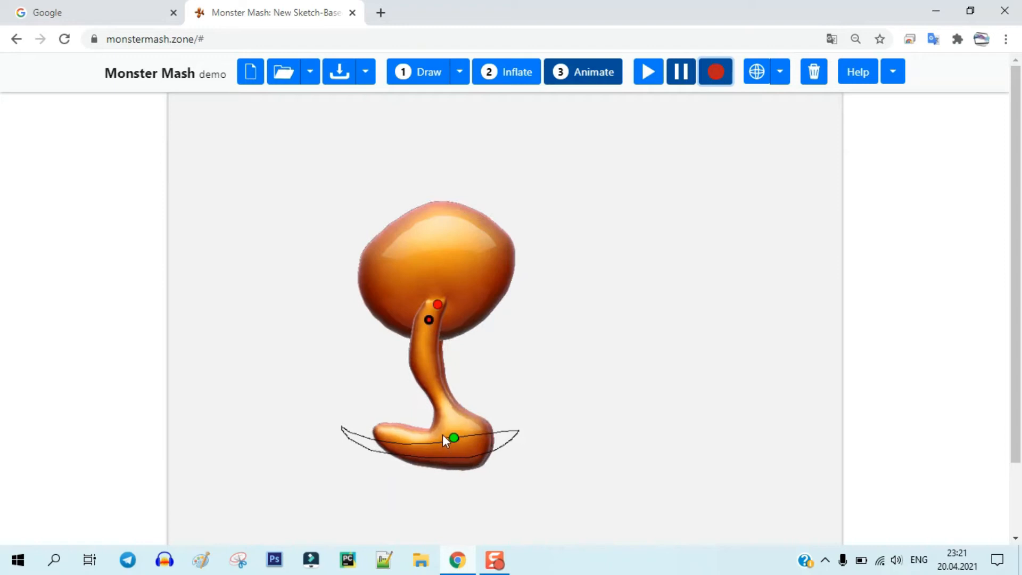
click(439, 434)
mouse_move(441, 434)
mouse_down()
mouse_move(328, 411)
mouse_move(356, 429)
mouse_move(523, 428)
mouse_up()
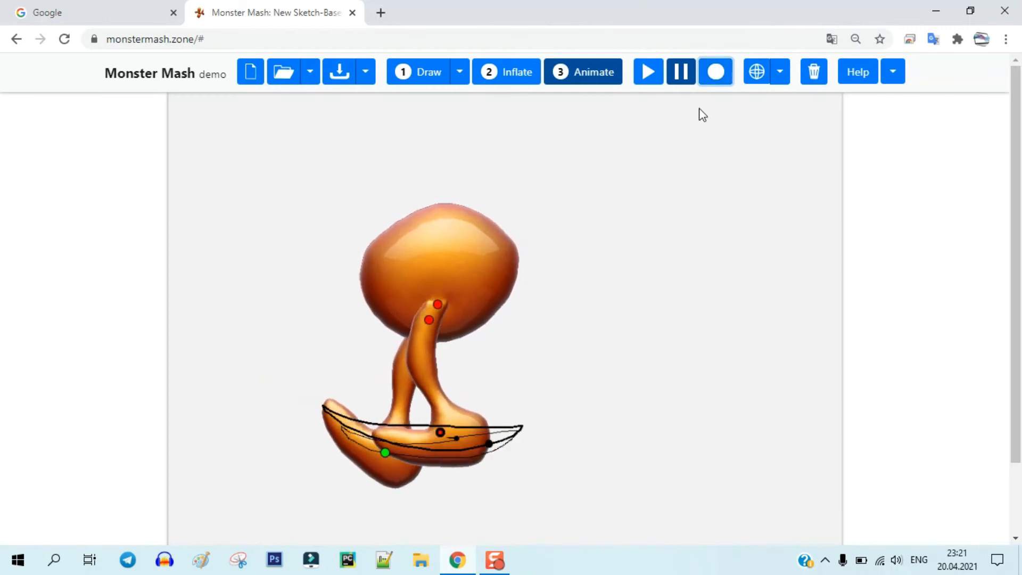
Step: Play the recorded walk of both legs, pause it and turn the creature around to view its other side
click(648, 73)
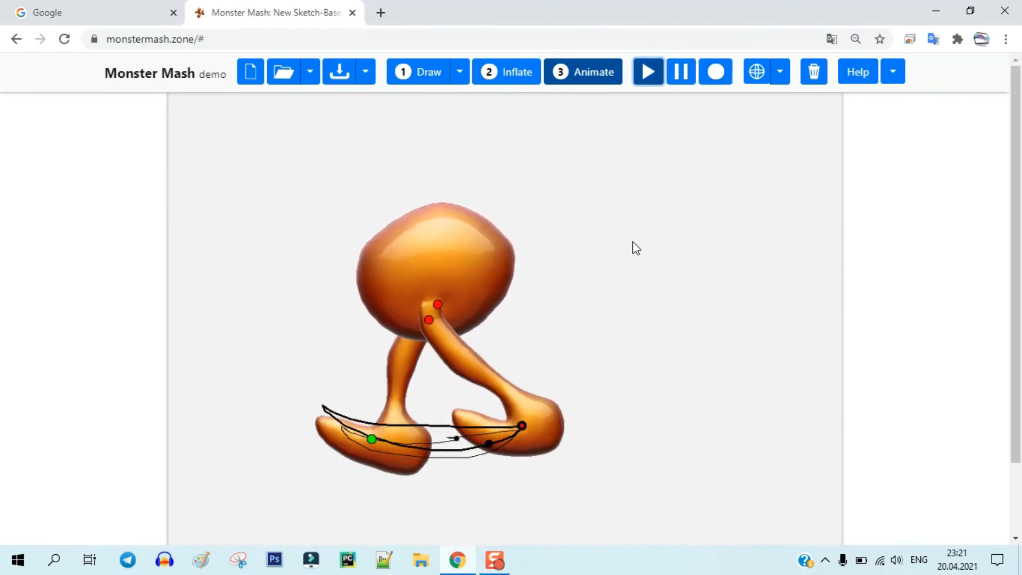
click(683, 78)
click(758, 80)
drag(561, 311, 326, 314)
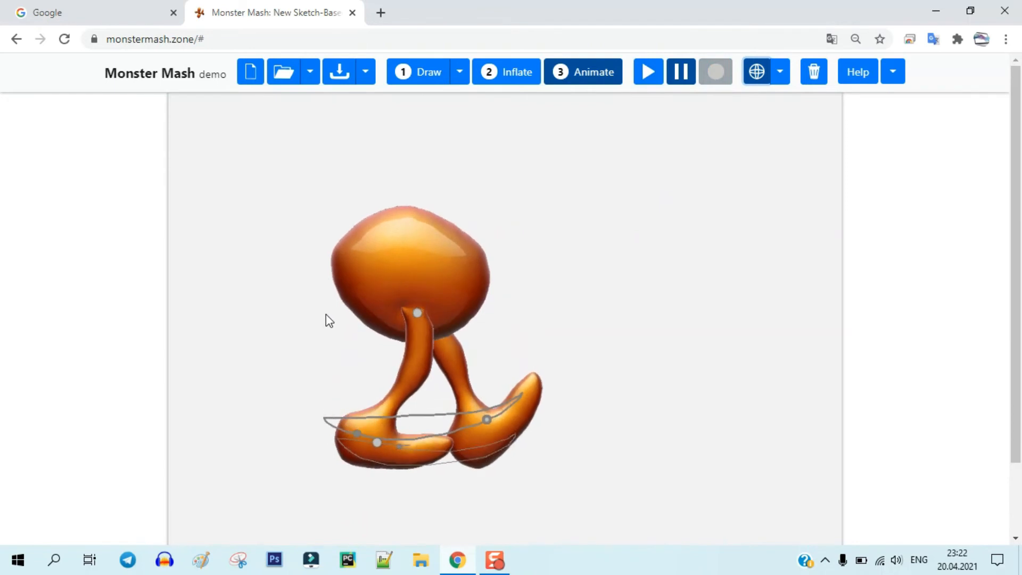
Step: Return to the sketch and draw a club-shaped tail extending from the left edge of the round body, replacing a first version of it
click(430, 77)
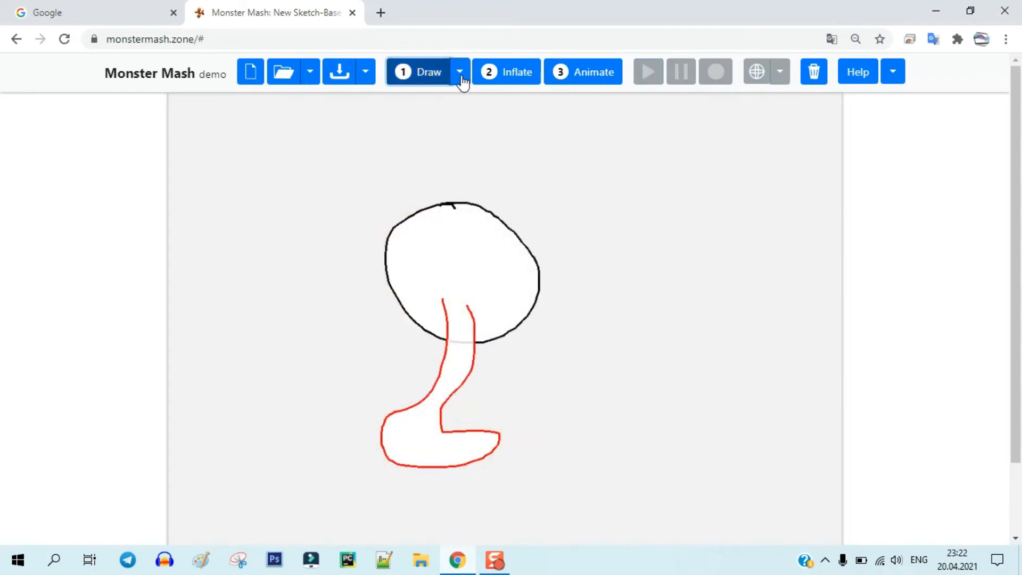
click(461, 81)
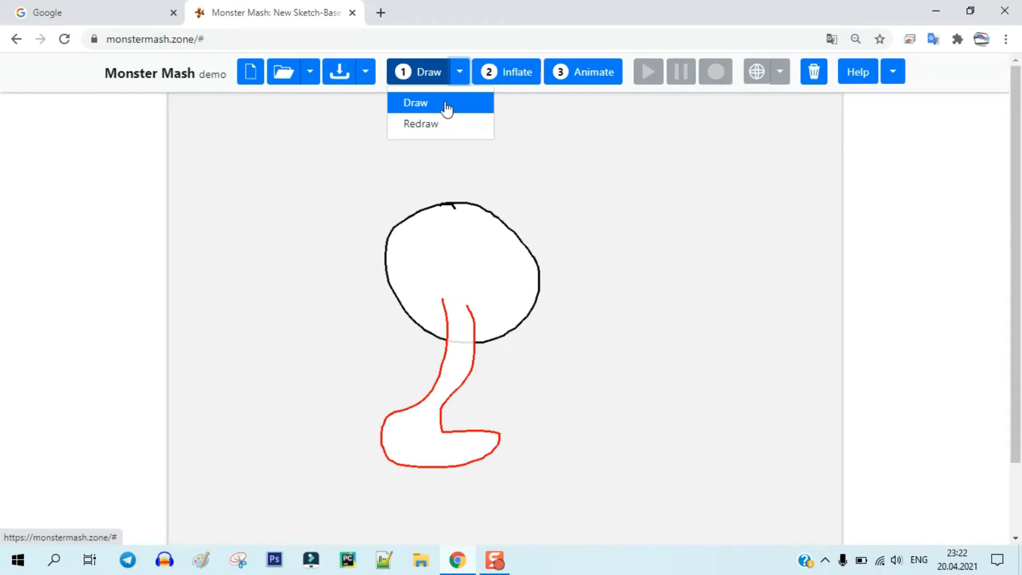
click(461, 76)
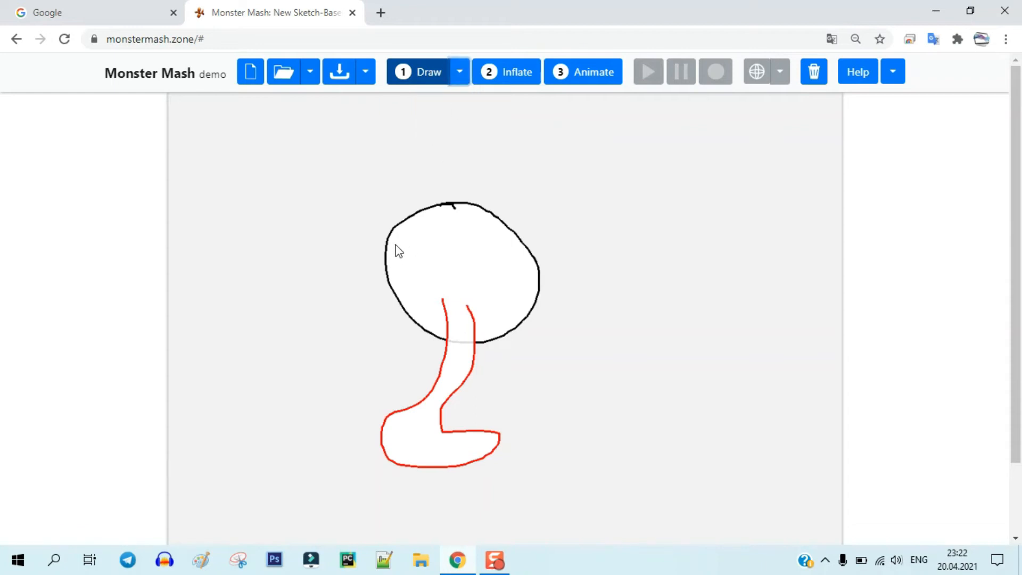
drag(387, 281, 413, 264)
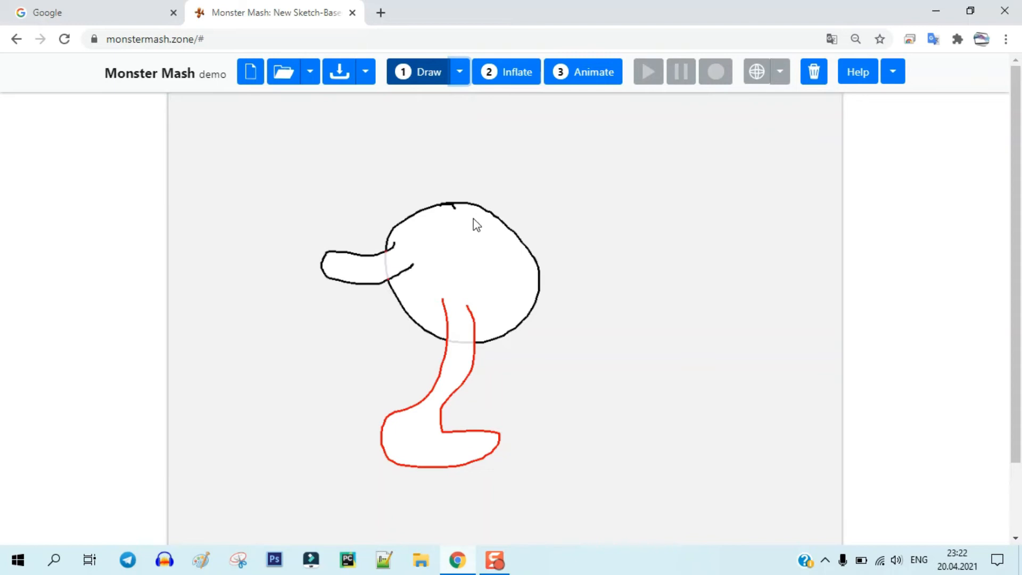
click(818, 80)
mouse_move(410, 248)
mouse_down()
mouse_move(297, 253)
mouse_move(397, 272)
mouse_up()
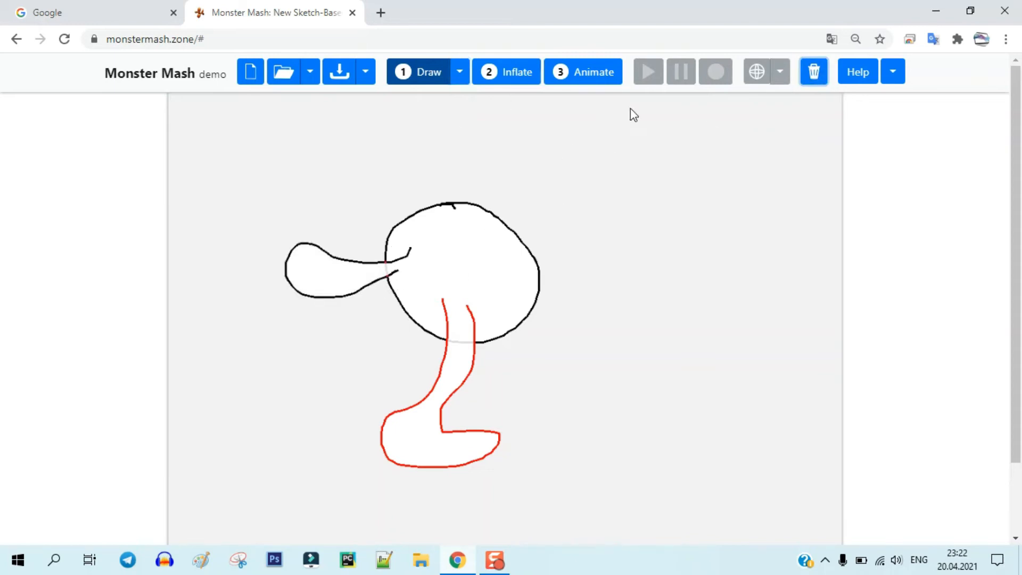
Step: Inflate the updated sketch and play the leg animation on the creature with its new tail
click(506, 74)
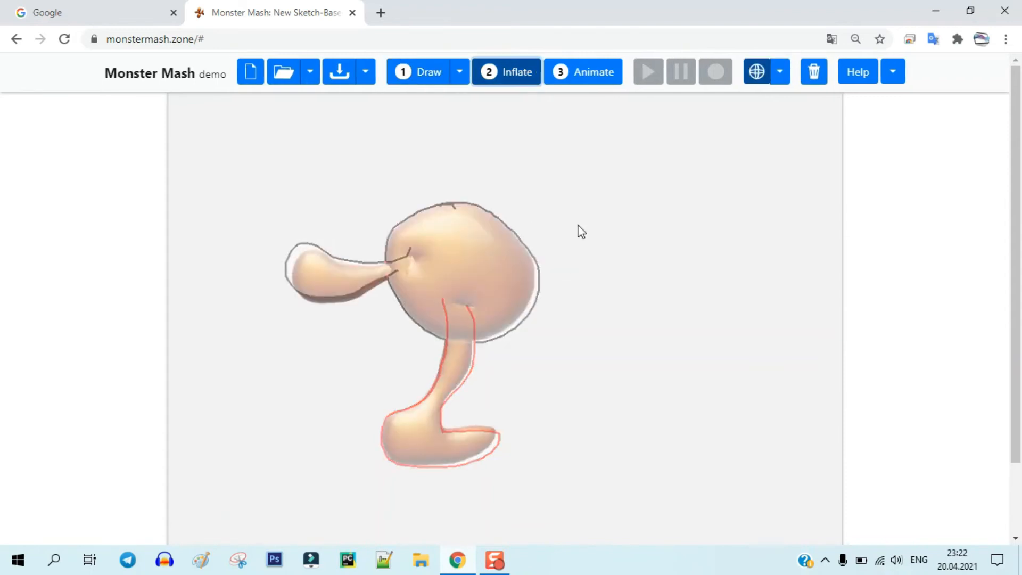
click(603, 85)
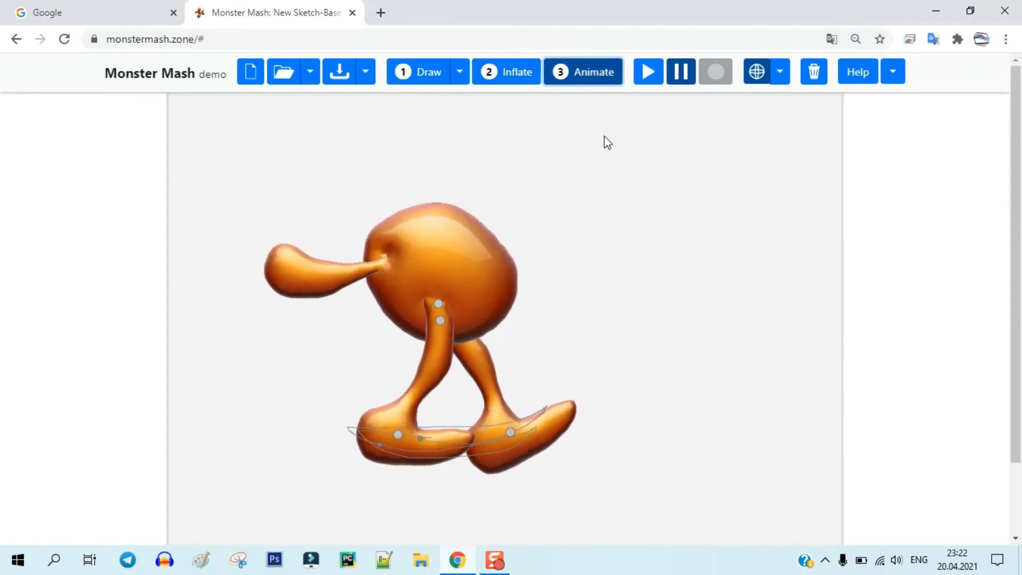
click(644, 79)
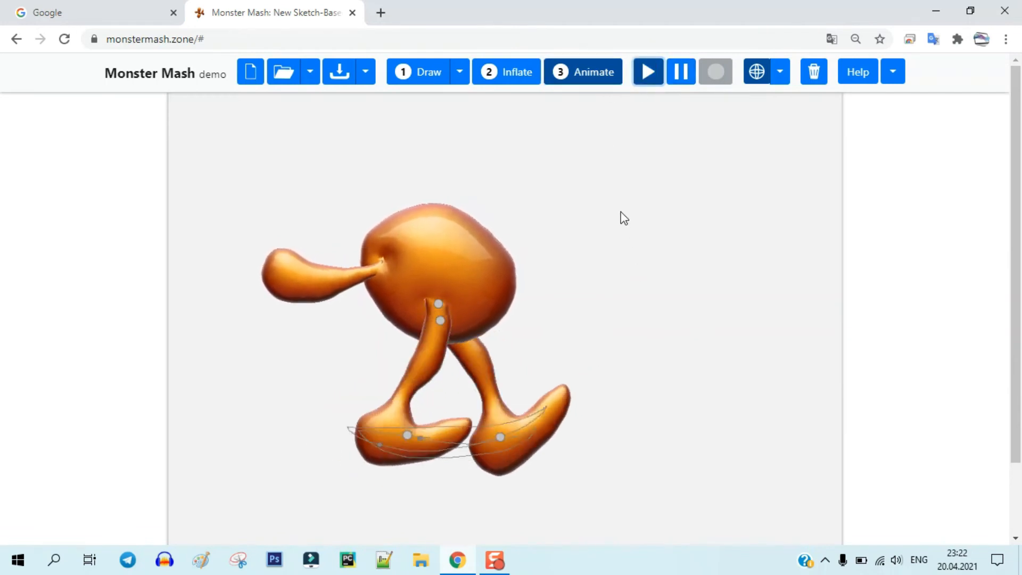
click(681, 74)
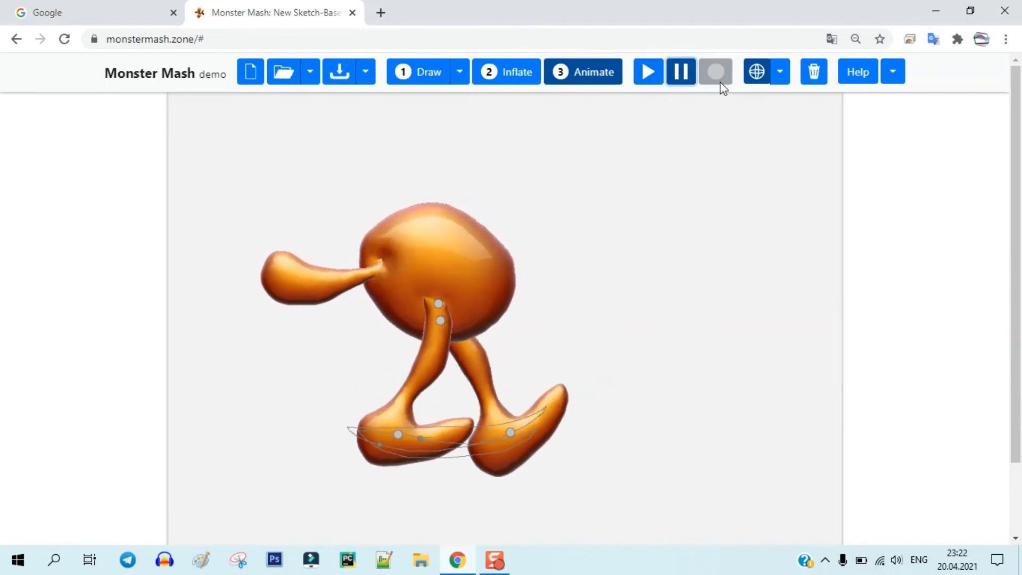
Step: Record a looping up-and-down motion on the tail's rounded end and play it together with the walking legs
mouse_move(291, 285)
mouse_down()
mouse_move(288, 263)
mouse_move(291, 292)
mouse_move(290, 282)
mouse_up()
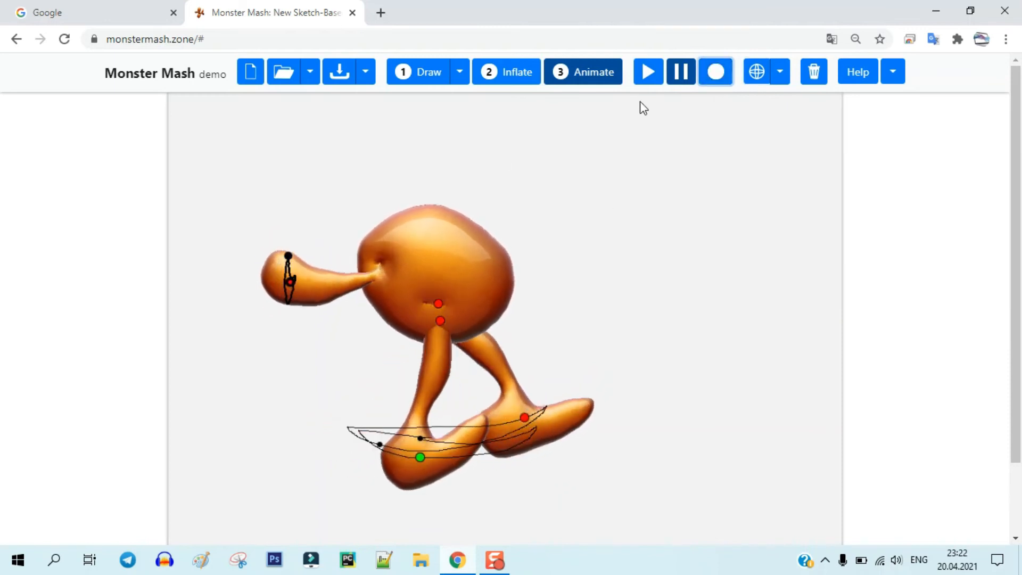
click(651, 76)
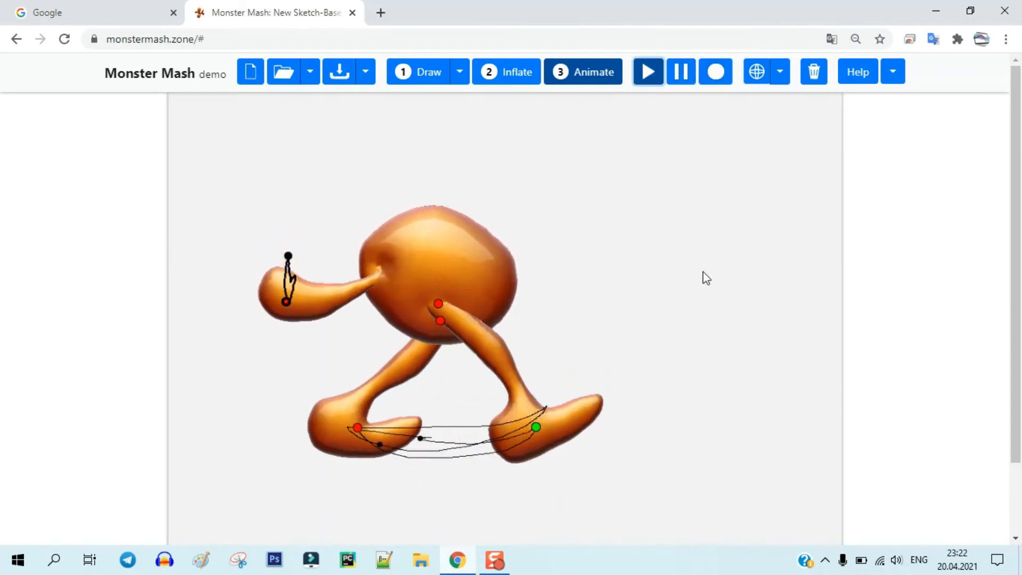
click(681, 74)
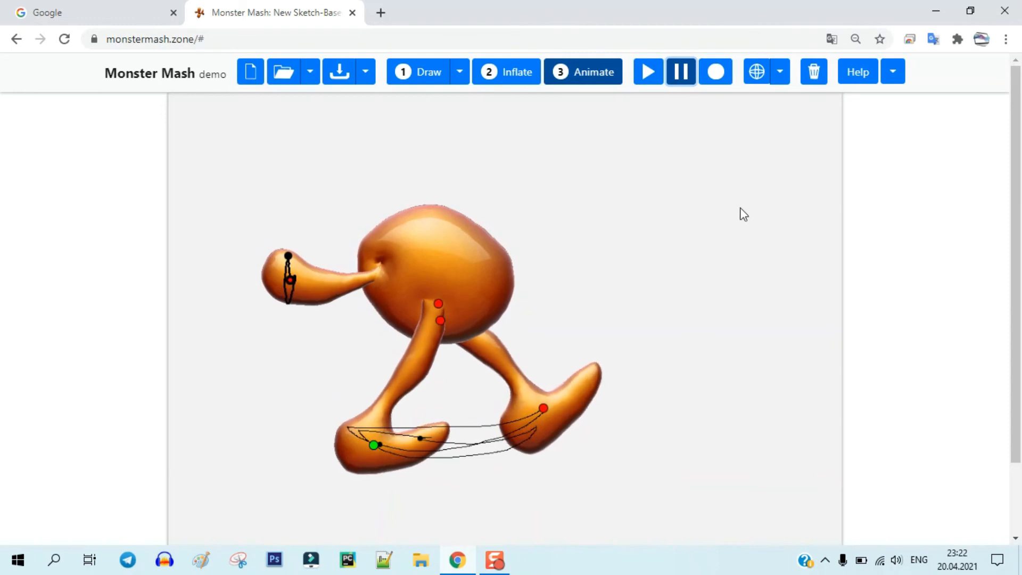
Step: Reopen the creature's sketch for drawing
drag(732, 245, 666, 419)
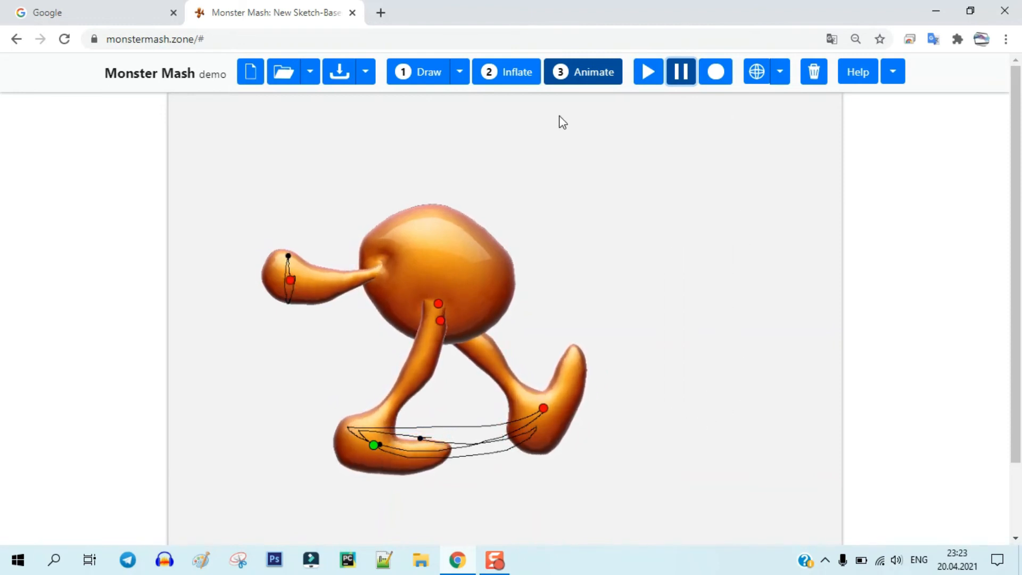
click(434, 82)
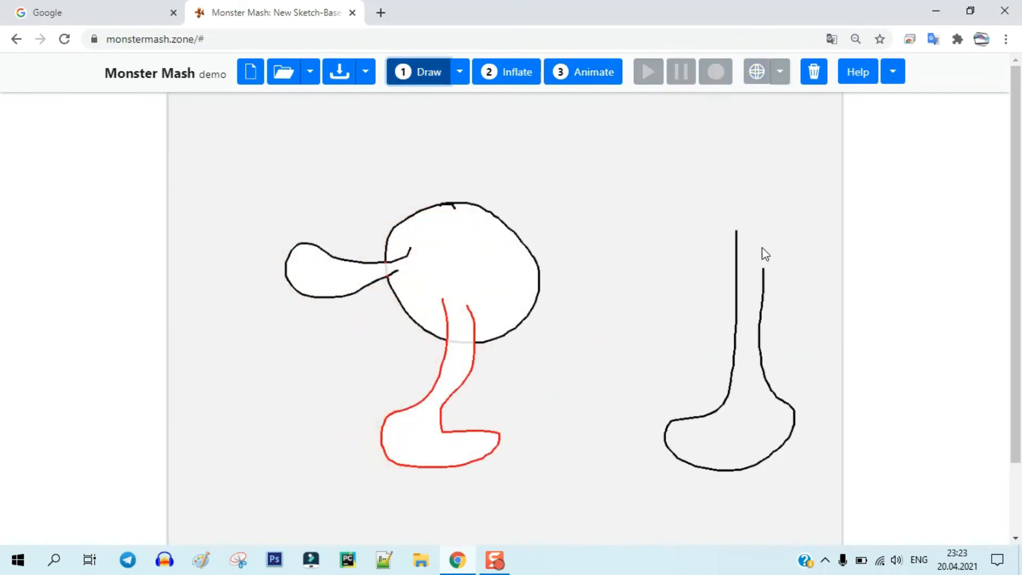
drag(765, 277, 758, 230)
click(814, 75)
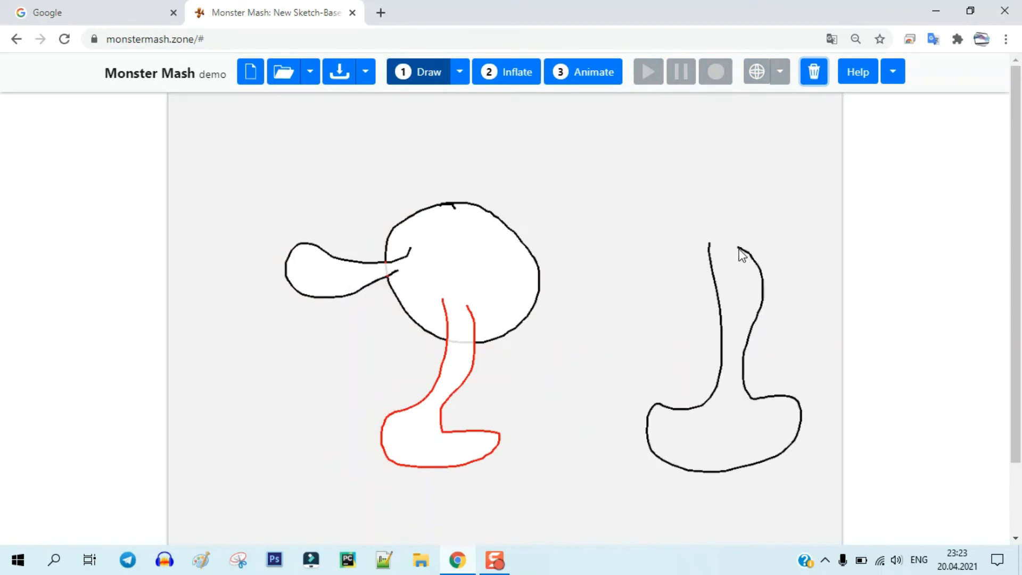
drag(738, 248, 737, 246)
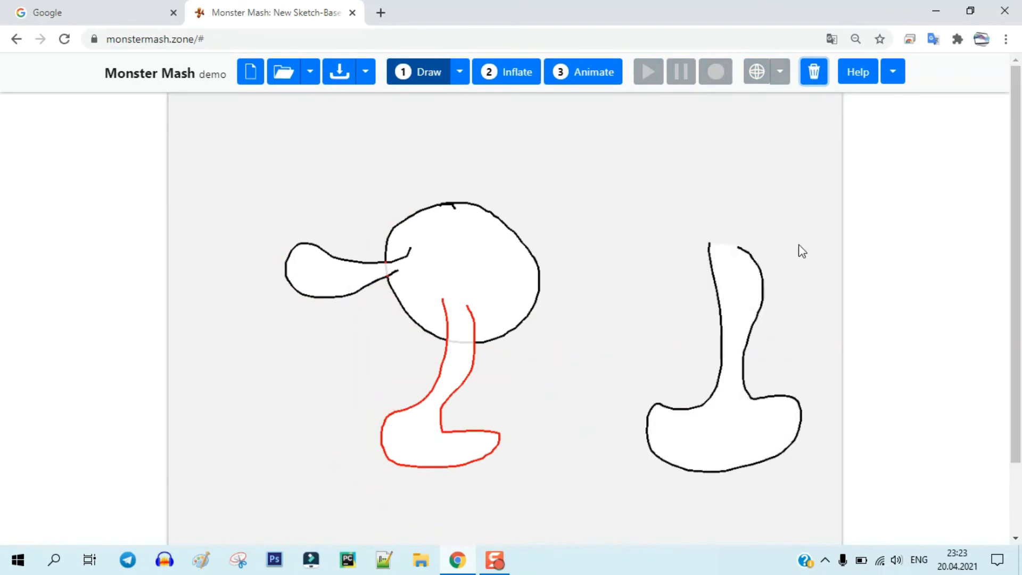
click(815, 74)
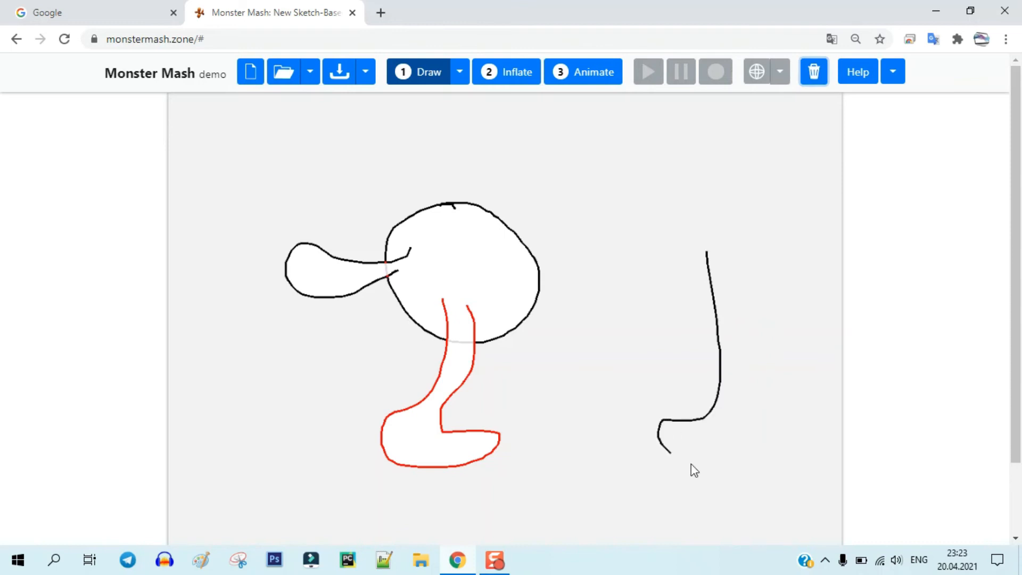
Step: Draw a second figure to the creature's right, a thin leg on a wide two-sided foot with a rounded head, and inflate it
drag(727, 255, 727, 254)
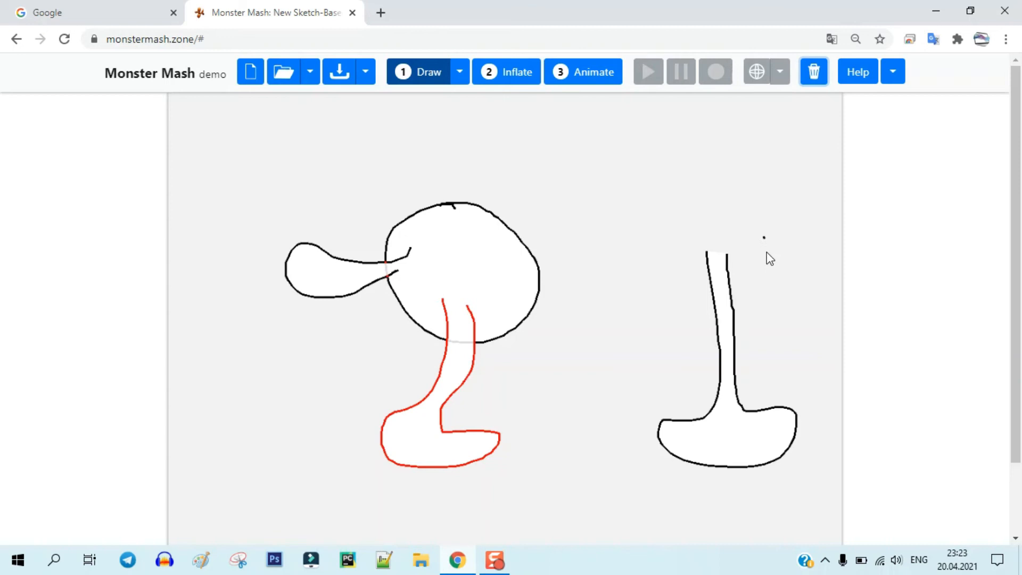
drag(791, 248, 789, 277)
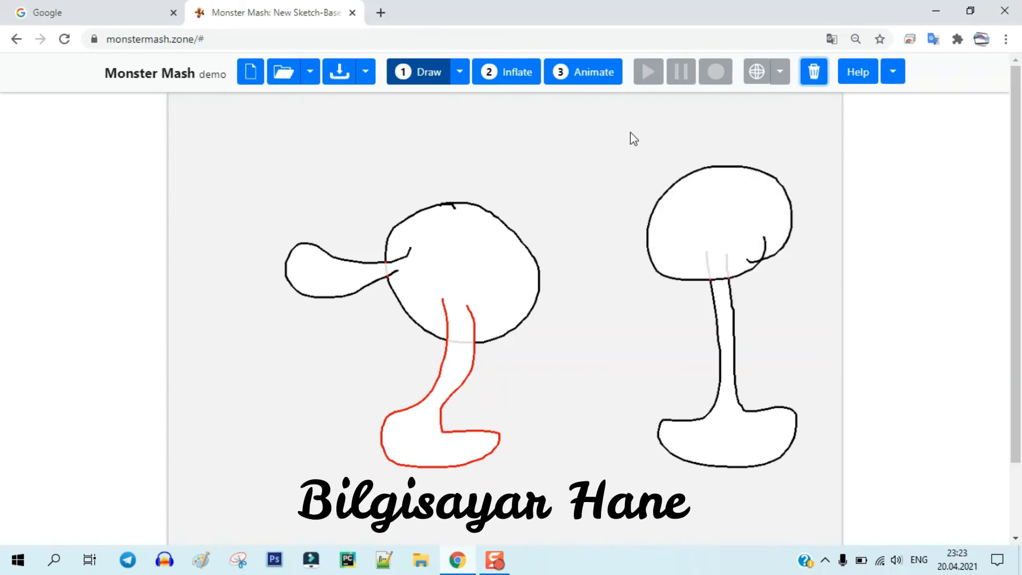
click(516, 79)
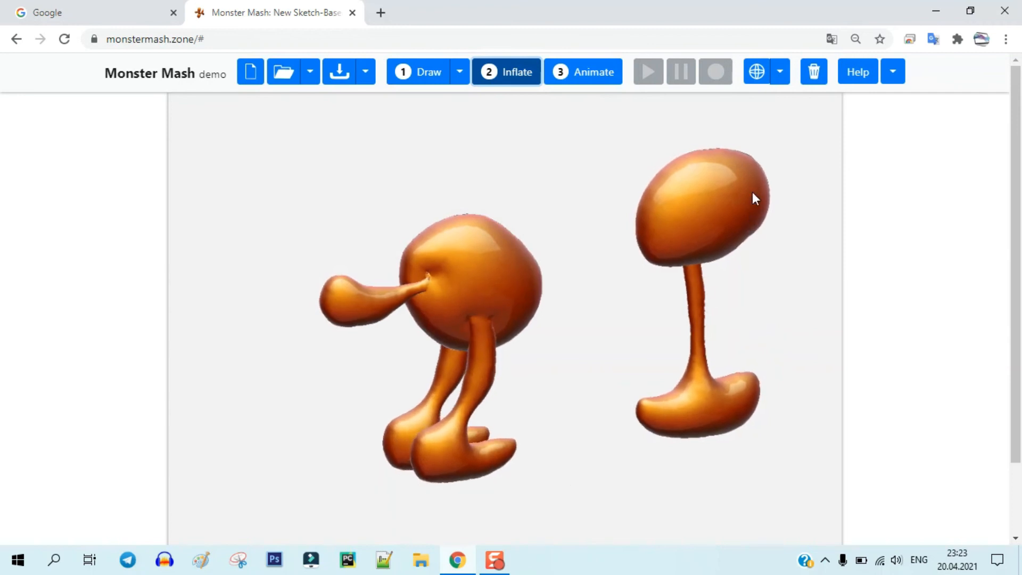
Step: Record a looping side-to-side sway on the second figure's head and anchor its foot with a pin, with the animation playing
click(588, 78)
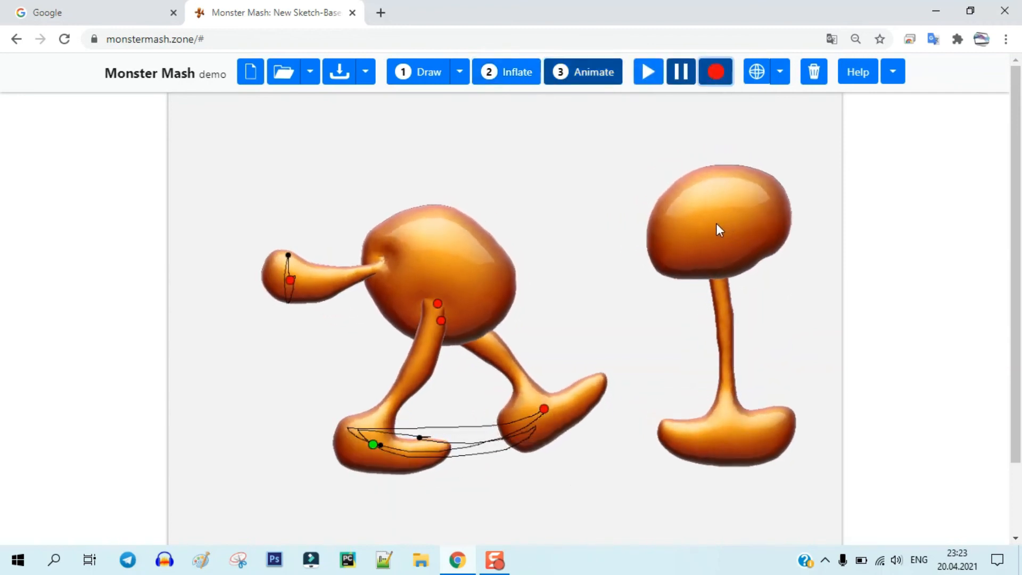
mouse_move(716, 222)
mouse_down()
mouse_move(794, 225)
mouse_move(674, 240)
mouse_up()
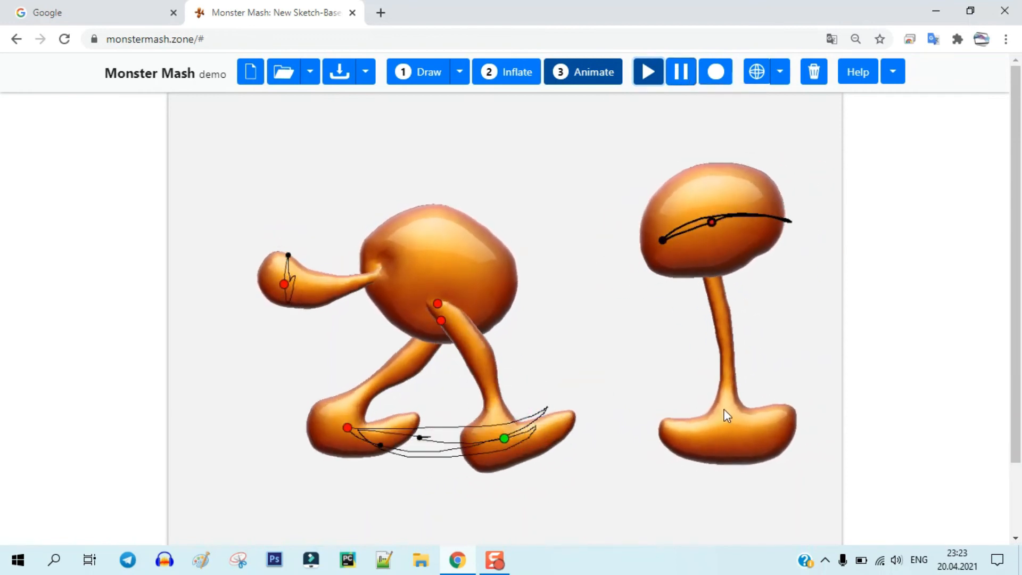
click(728, 411)
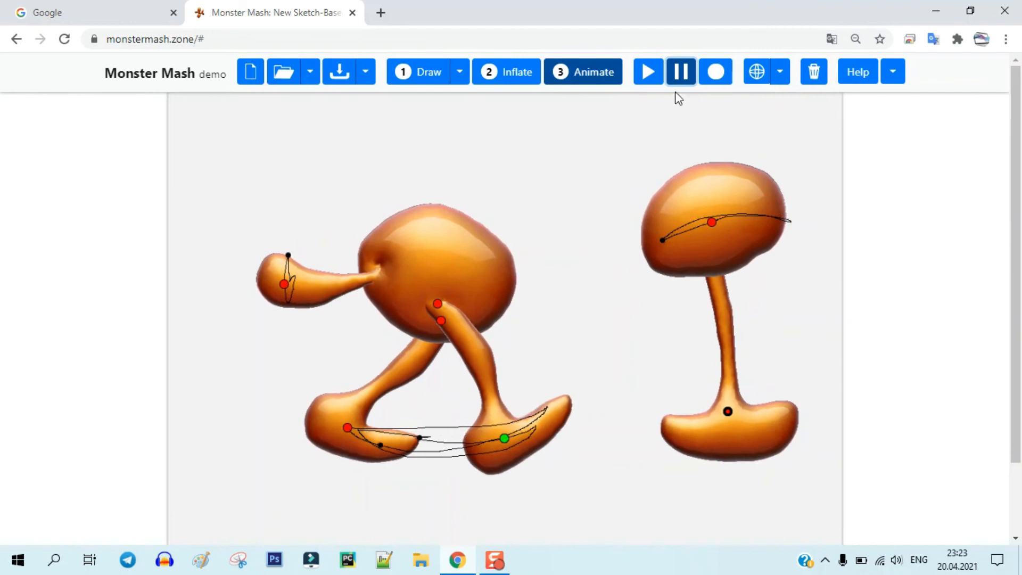
click(650, 72)
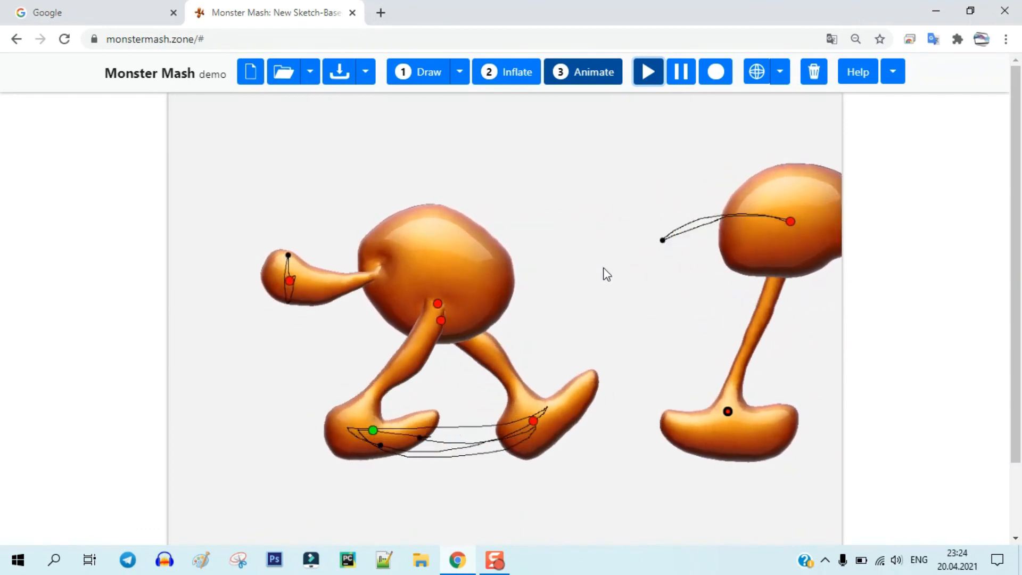
Step: Look through the help page's tutorial videos, example gallery and news, and return to the animation
click(861, 78)
scroll(644, 268, down, 4)
scroll(666, 285, down, 15)
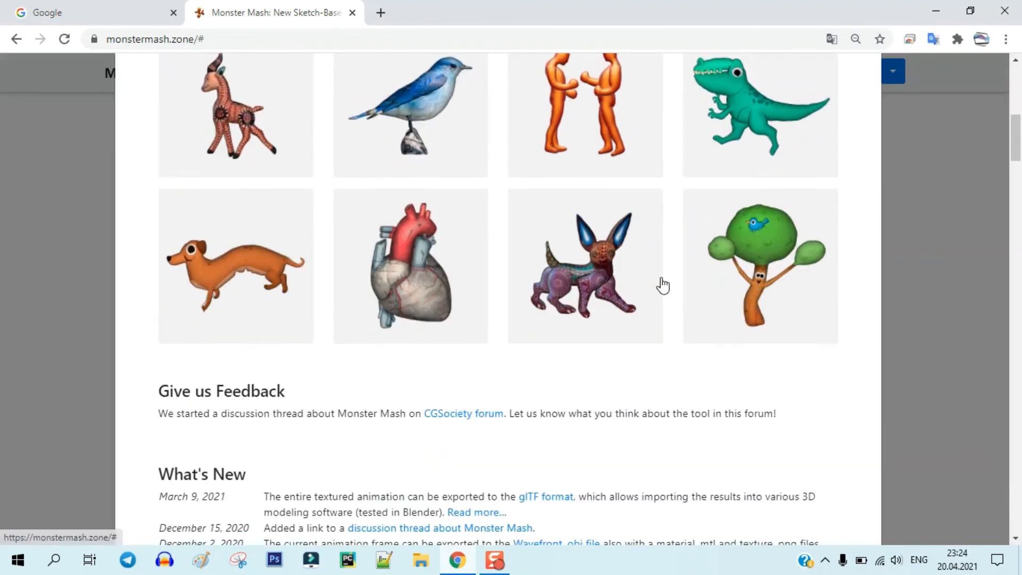
scroll(667, 290, up, 8)
scroll(668, 294, up, 10)
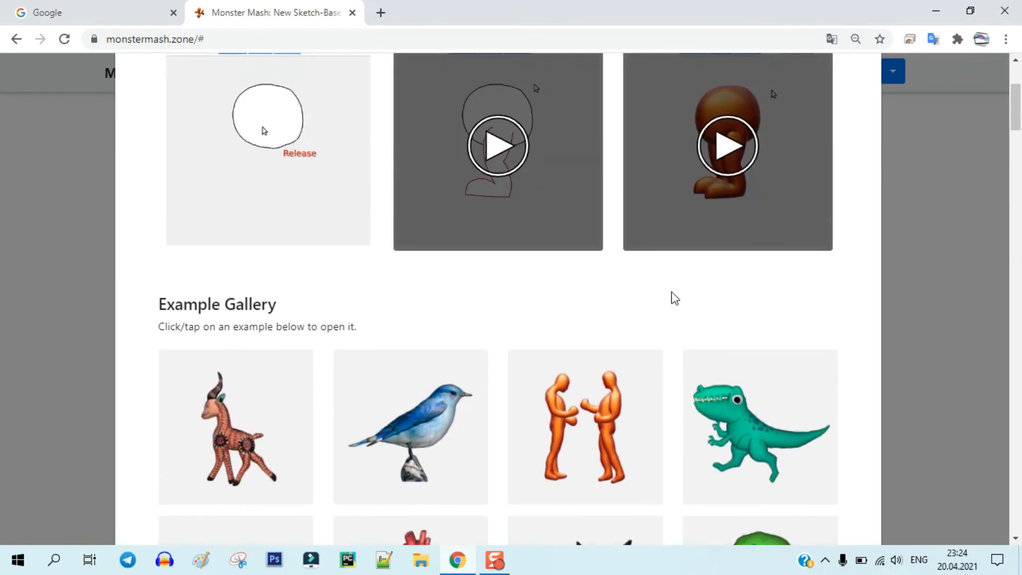
click(865, 96)
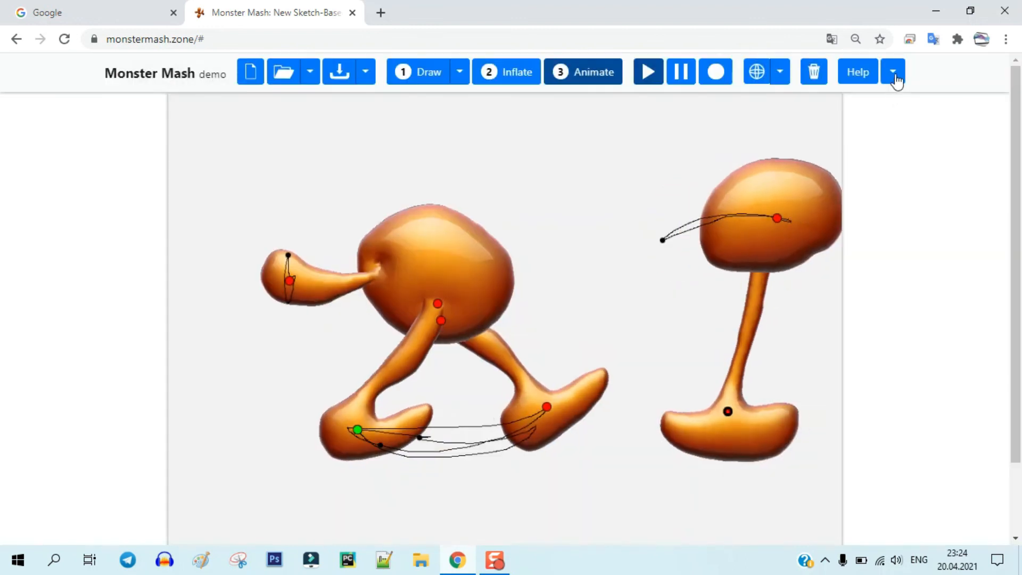
Step: Review the display and animation copying options and the available save and export formats
click(893, 74)
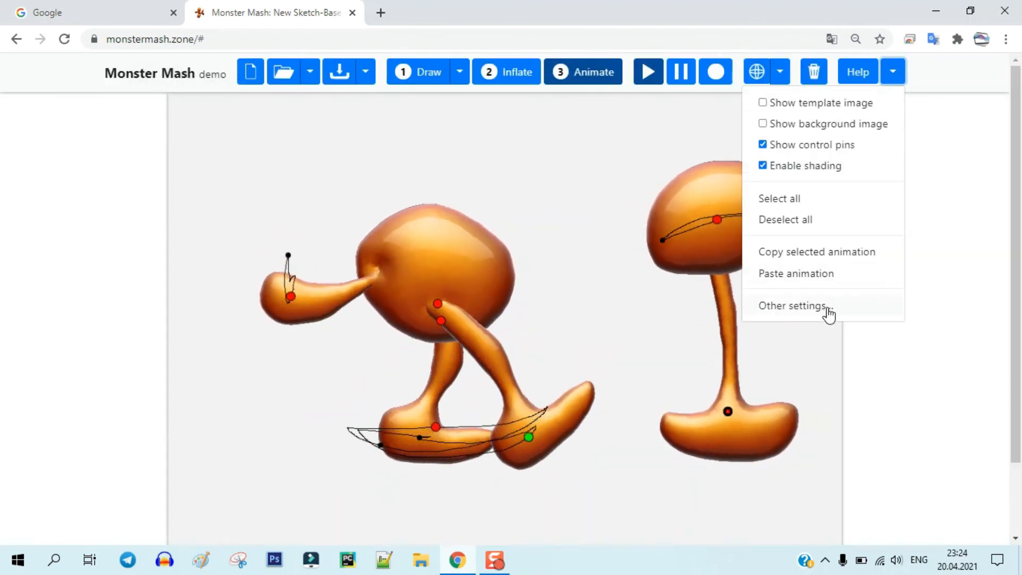
click(899, 77)
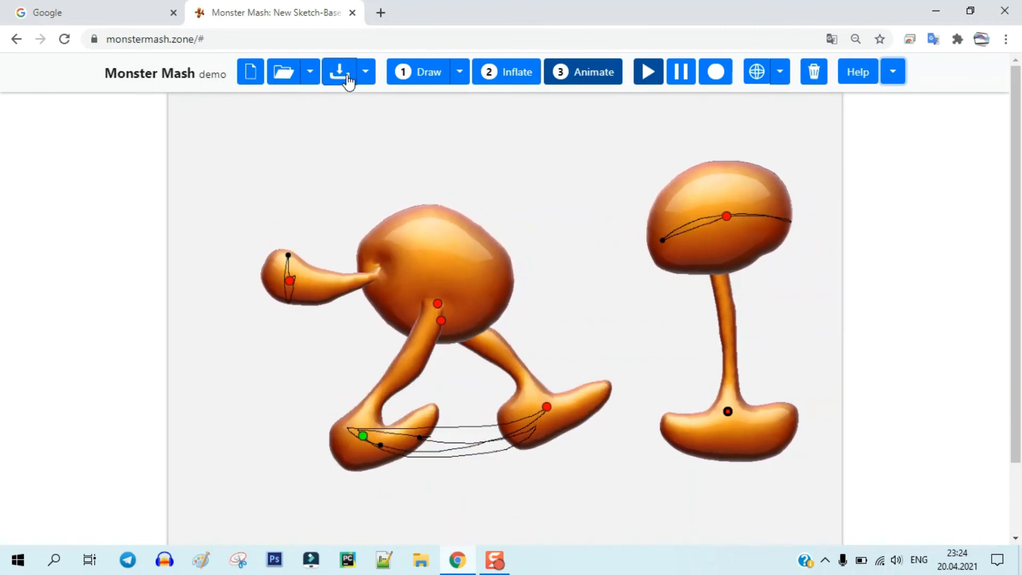
click(365, 74)
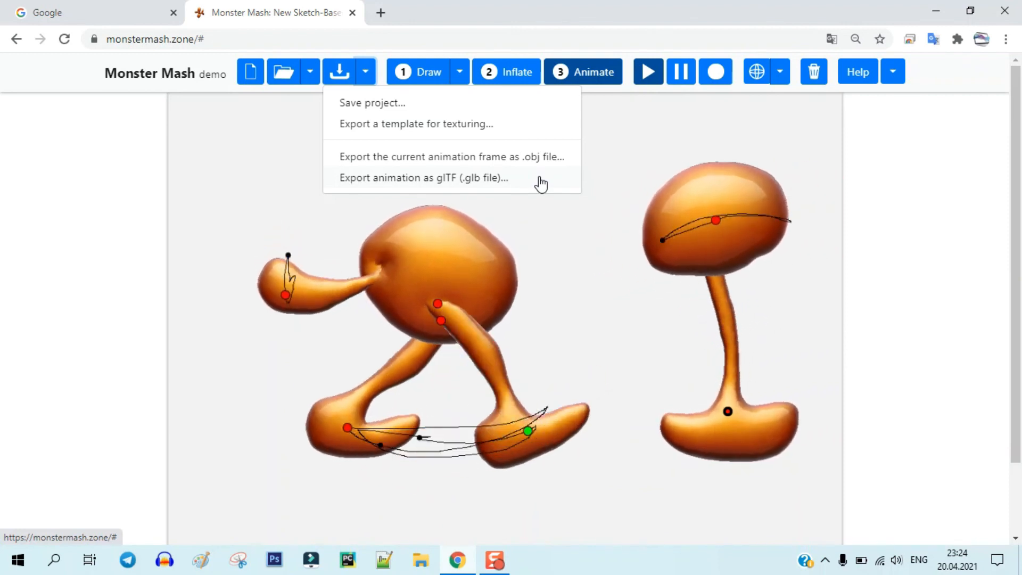
click(886, 209)
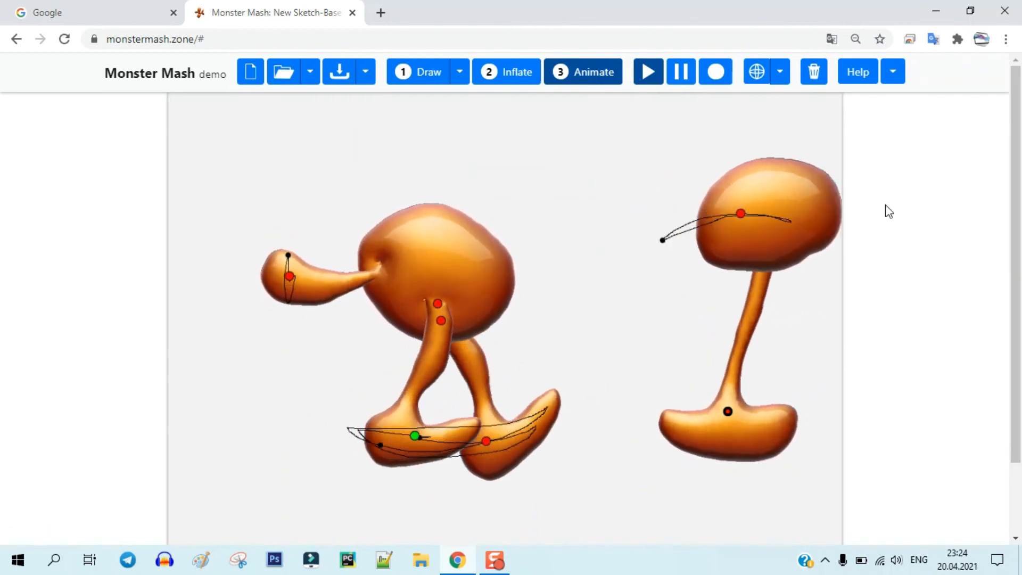